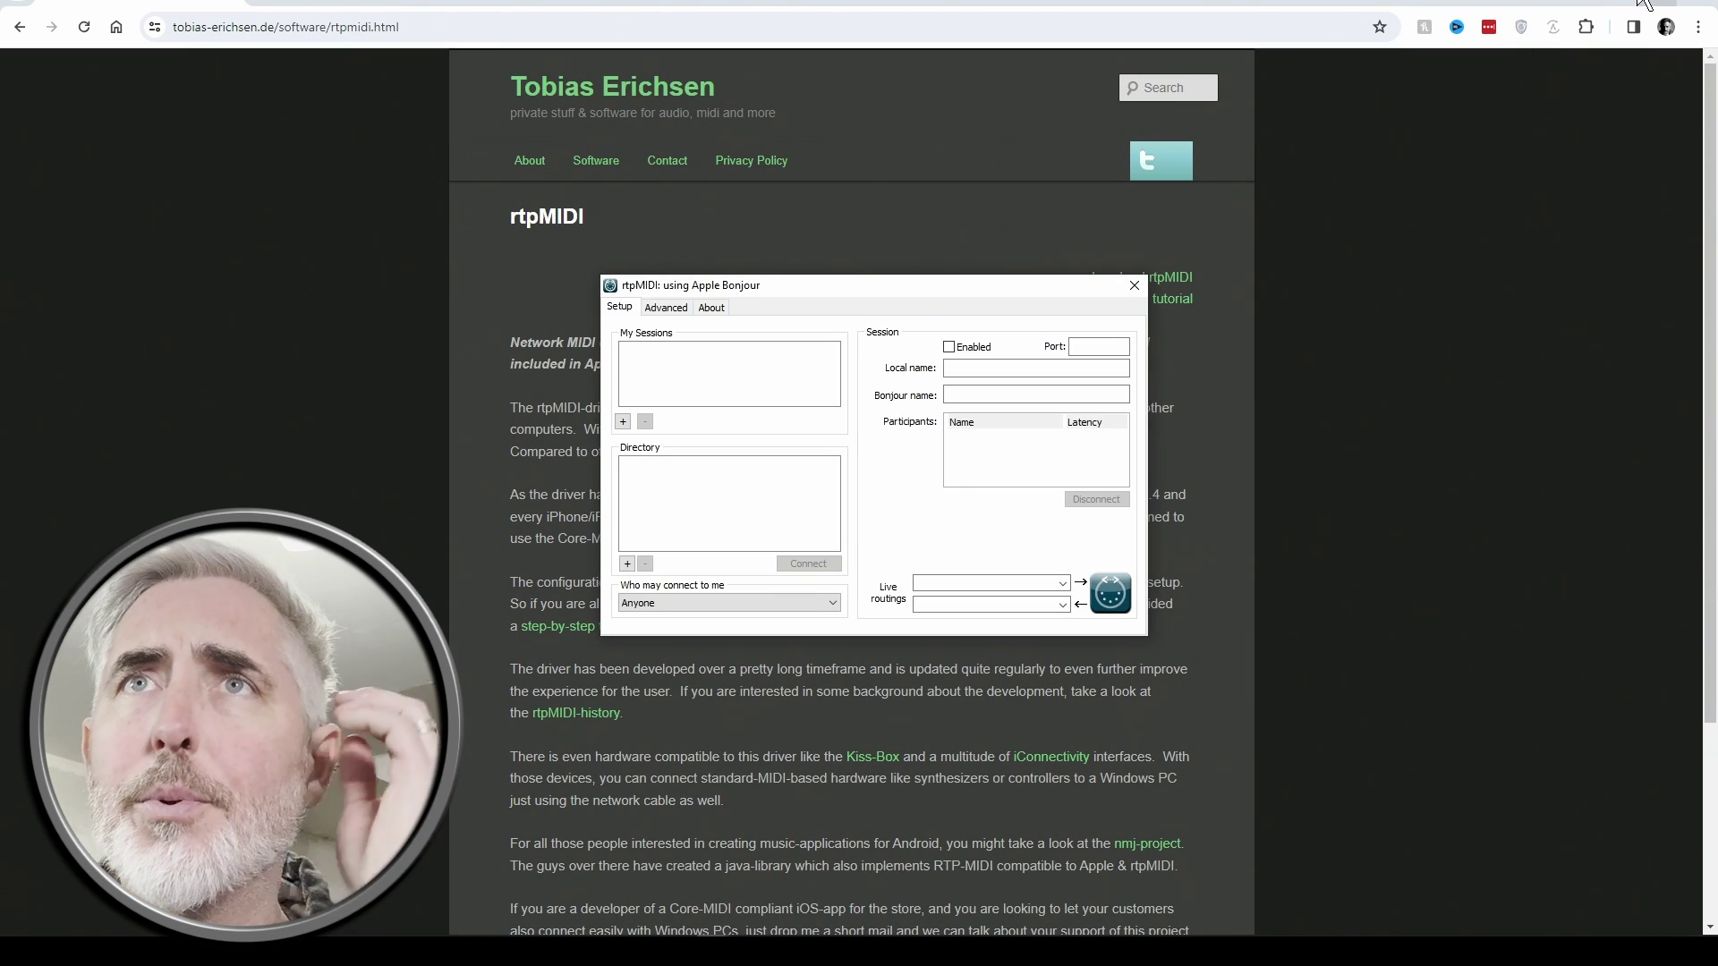
# - Back in rtpMIDI, add a new local session on port 5004 and enable it
pyautogui.click(1606, 6)
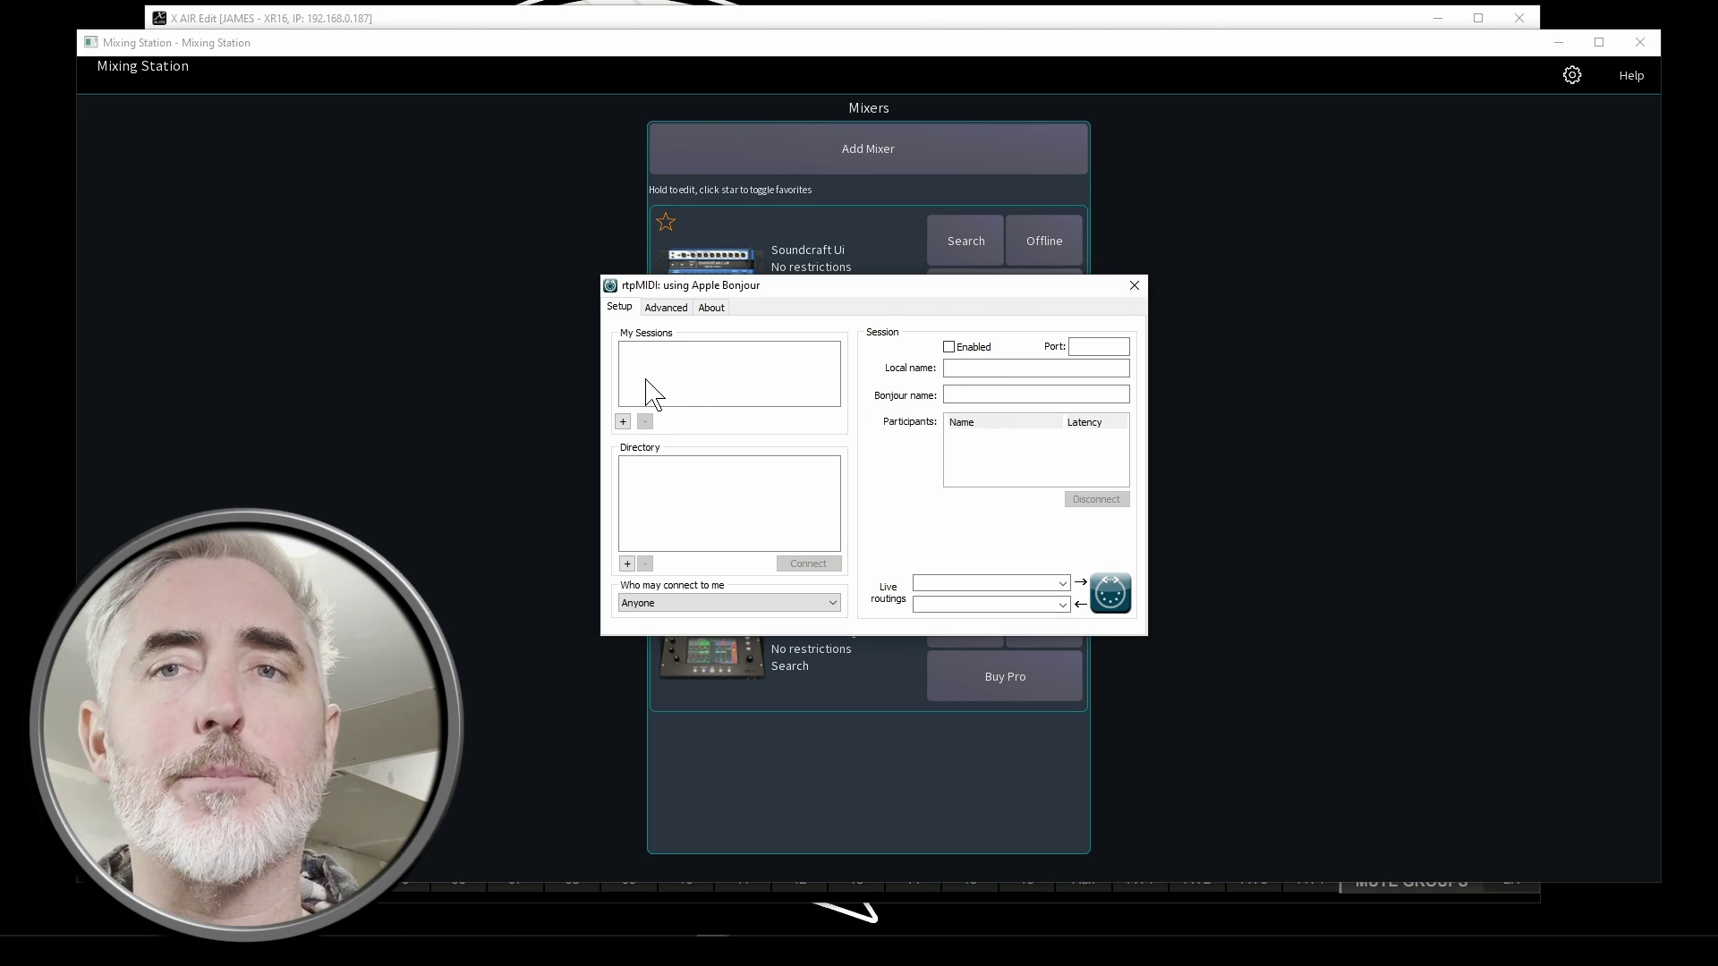
pyautogui.click(622, 422)
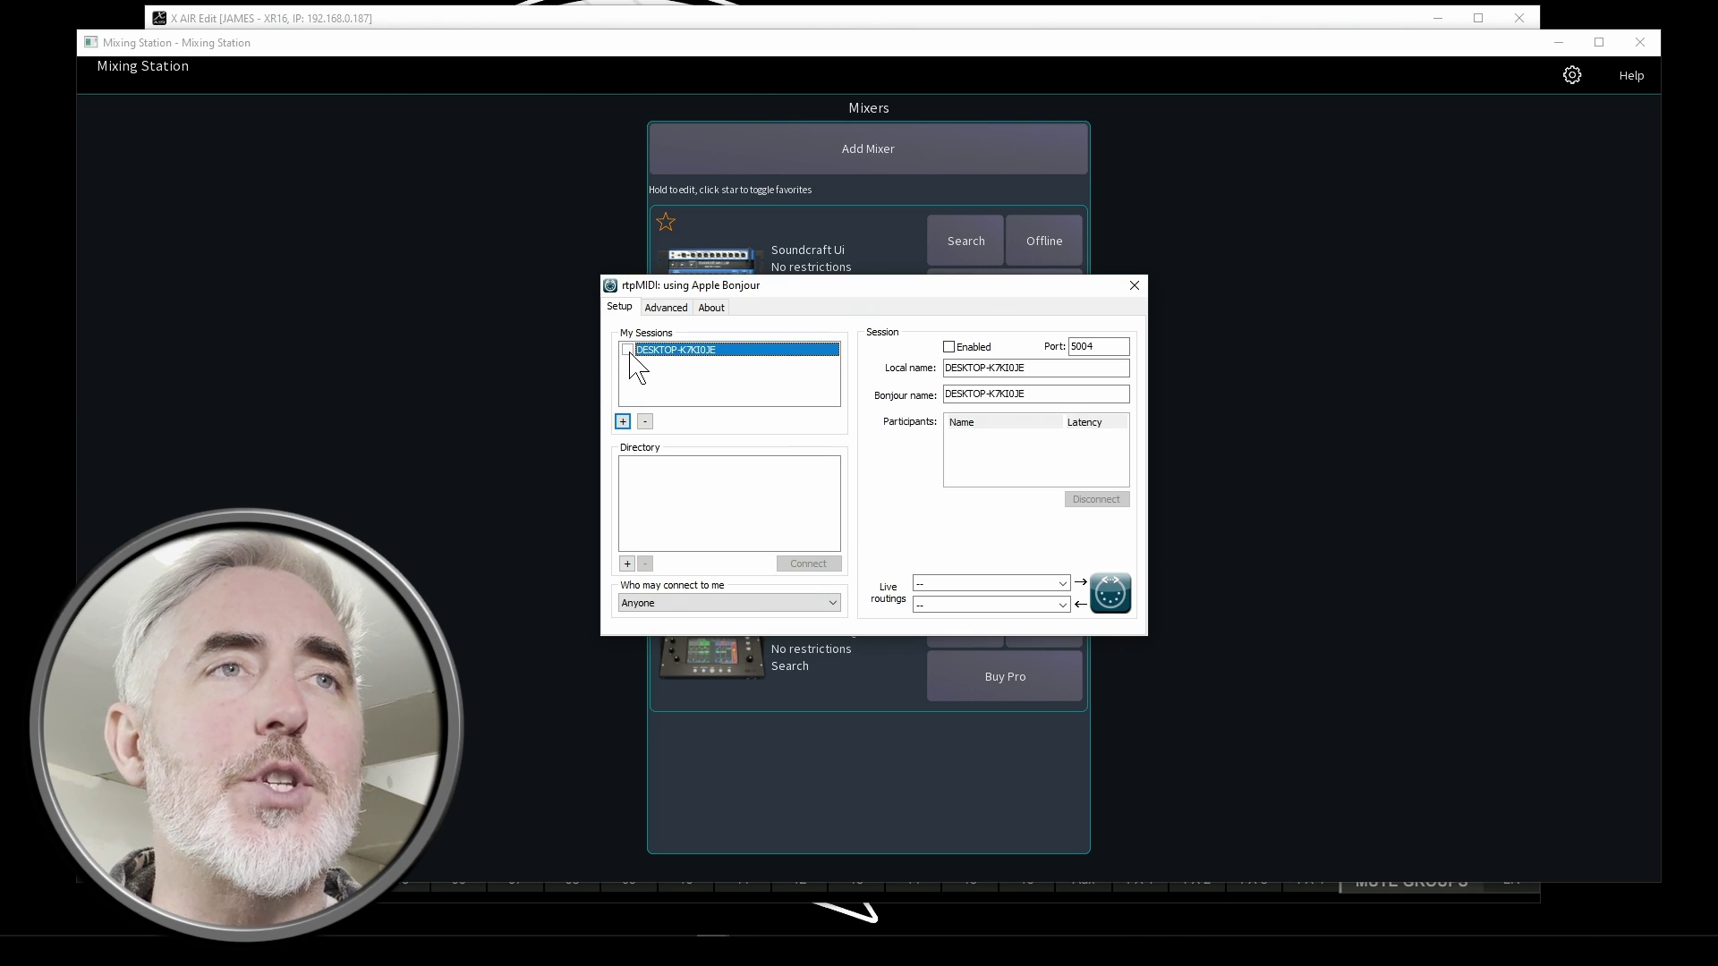
pyautogui.click(628, 349)
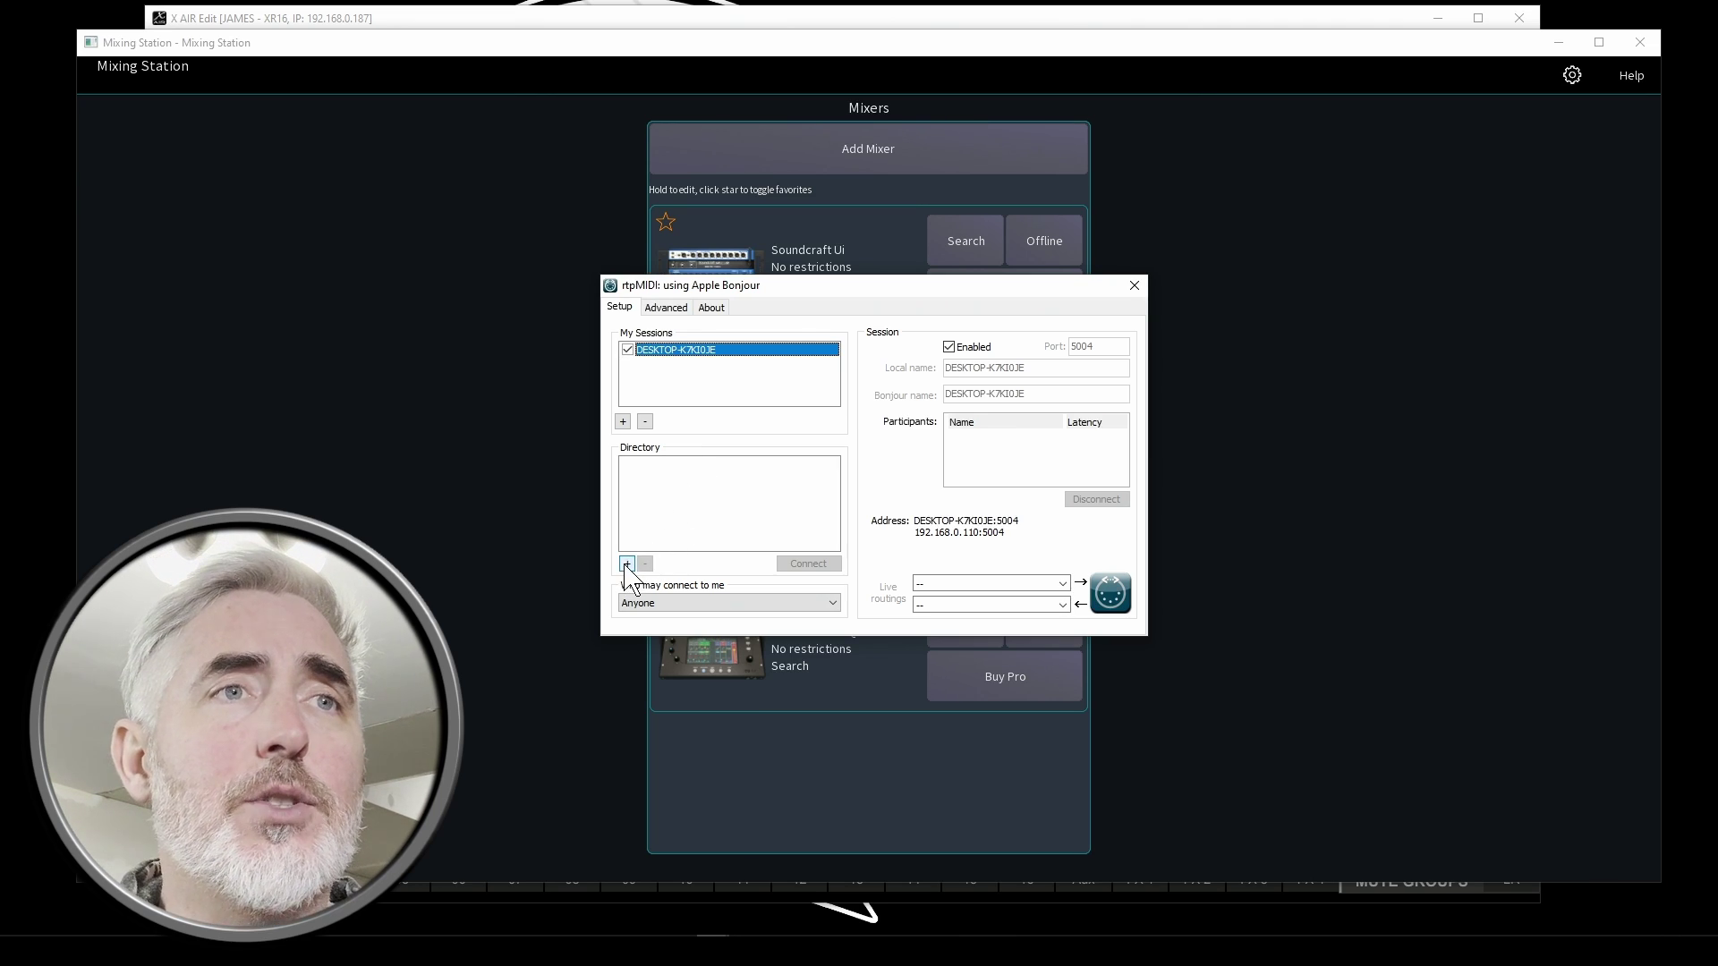
# - Fill in Add Remote Peer with name xtouch 1, host 192.168.0.196, port 5004, and confirm
pyautogui.click(627, 564)
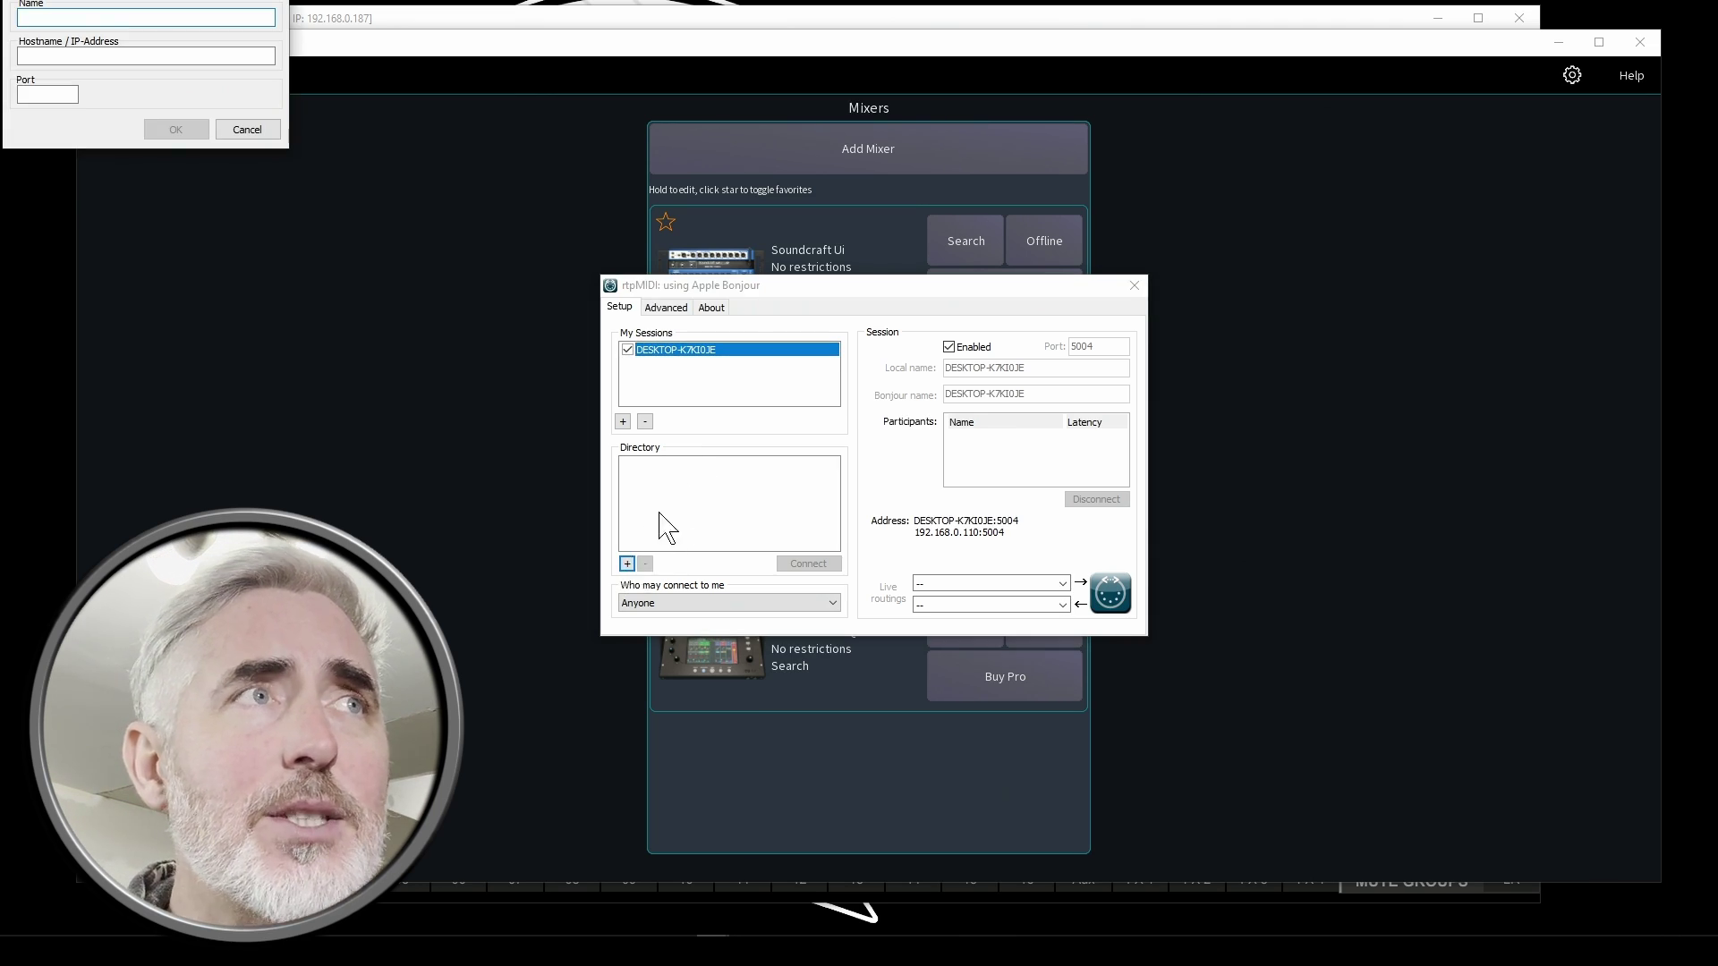
pyautogui.moveTo(208, 2); pyautogui.dragTo(471, 375)
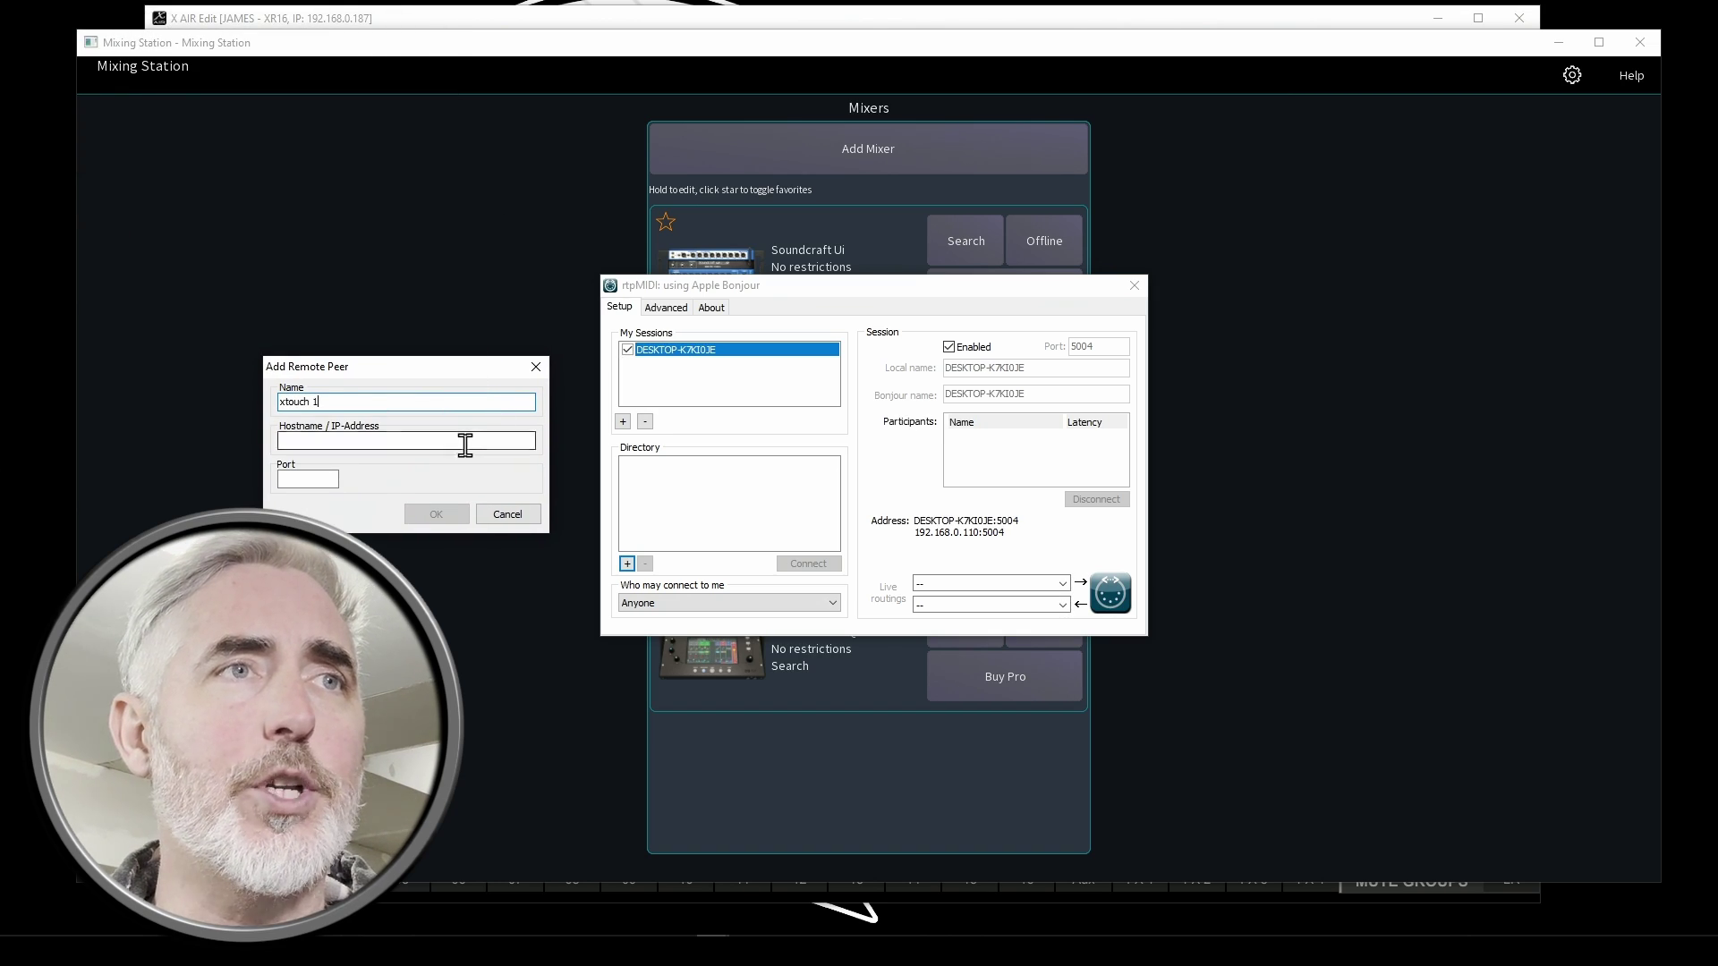
pyautogui.click(472, 438)
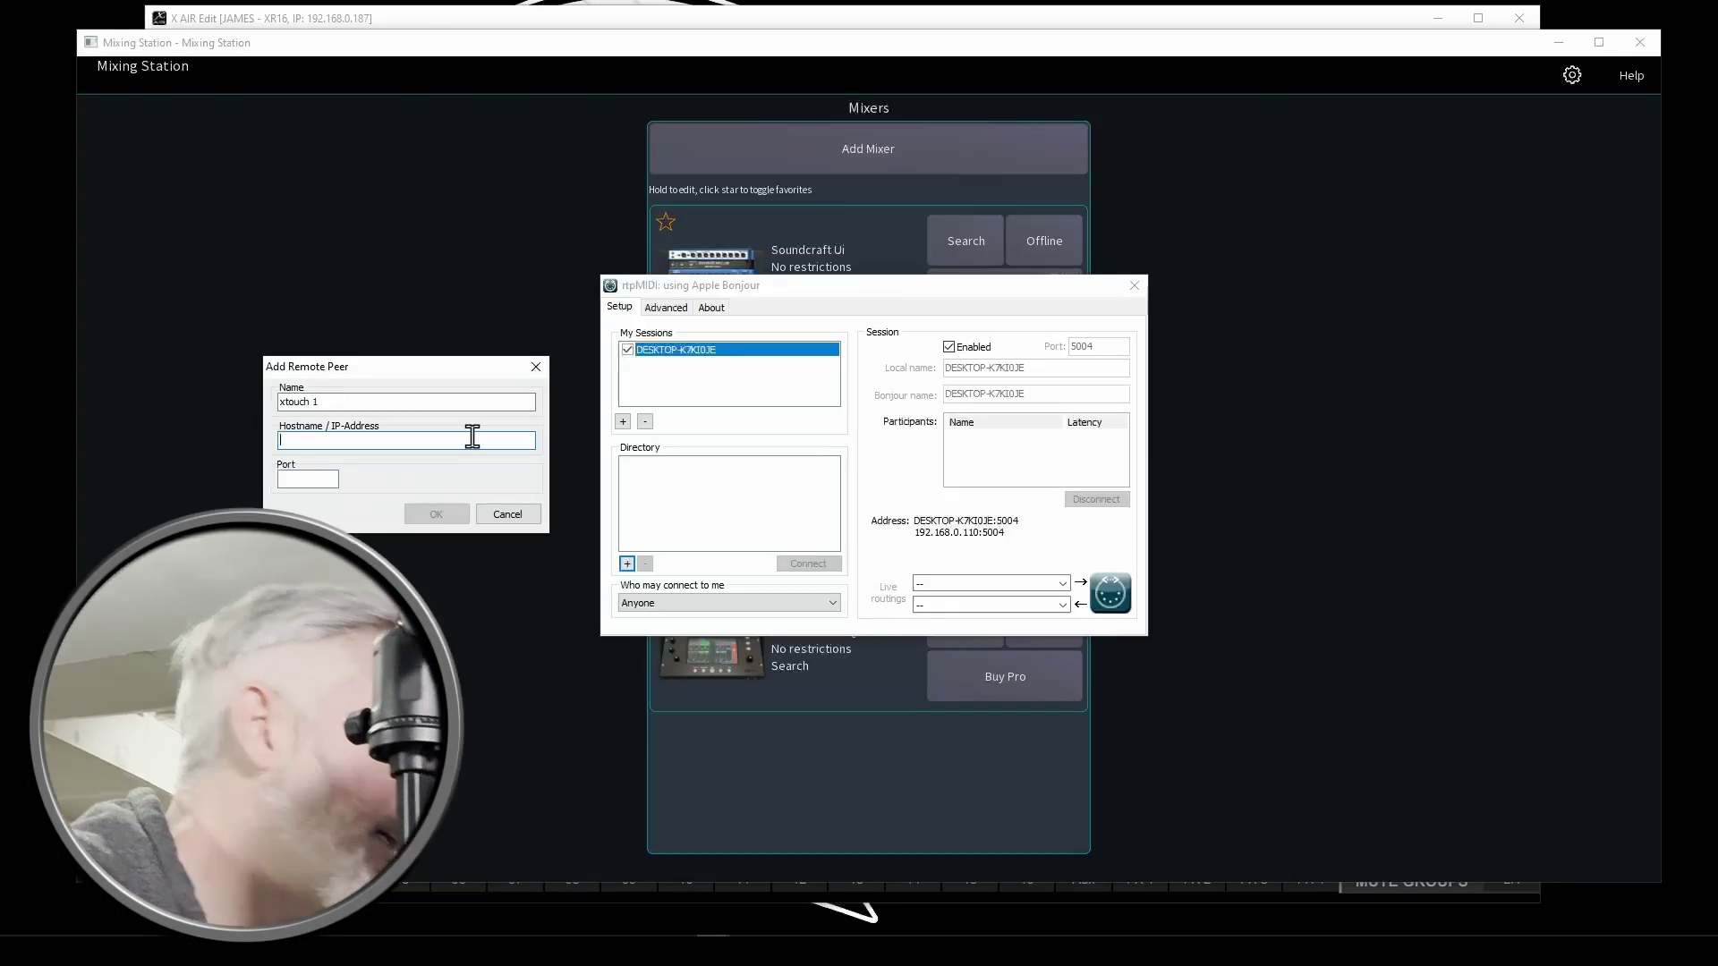
pyautogui.write('192.168.0.196')
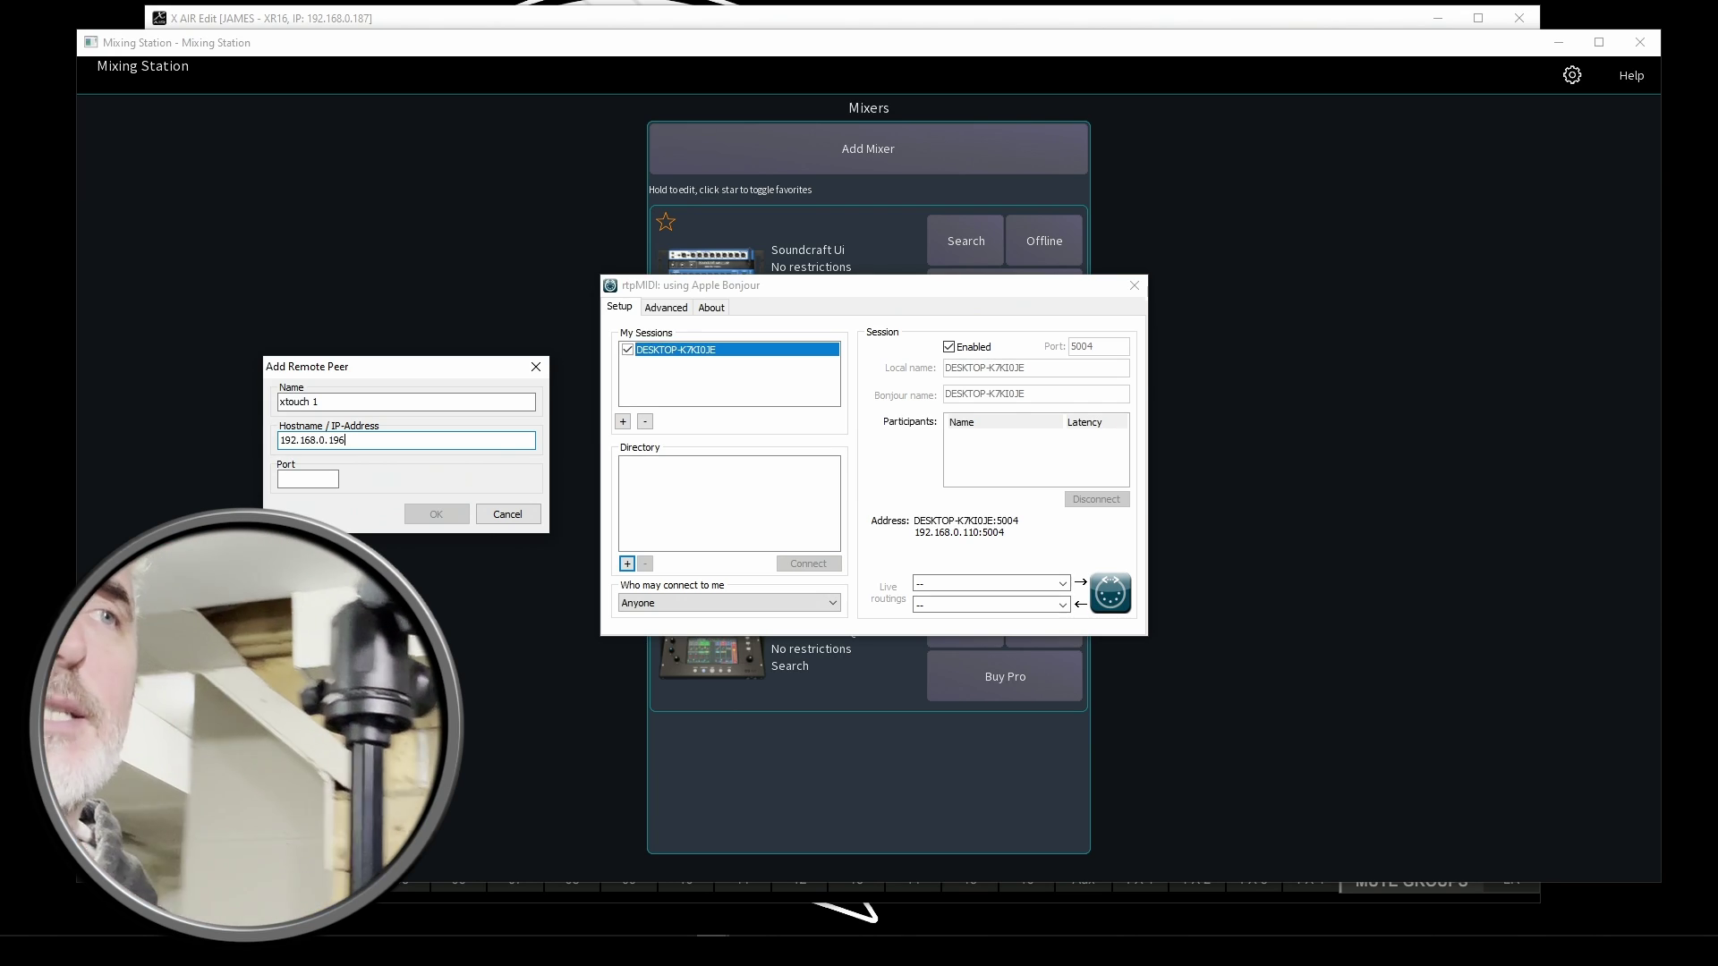
pyautogui.press('Tab')
pyautogui.press('Tab')
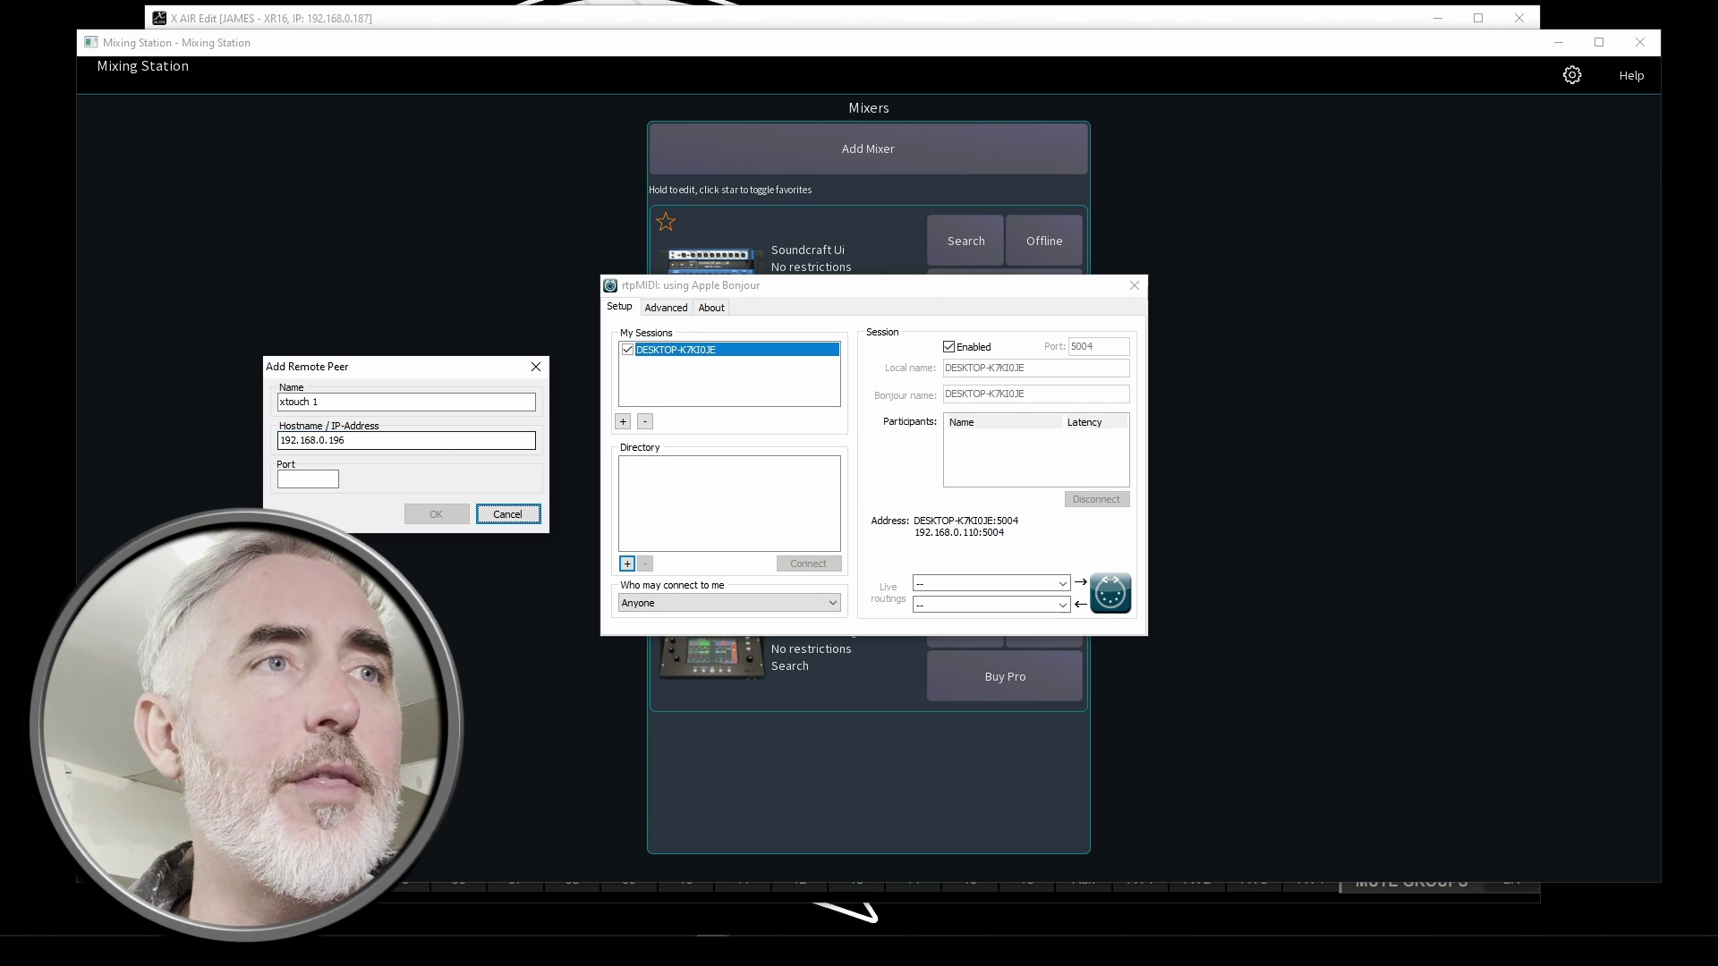
pyautogui.click(295, 479)
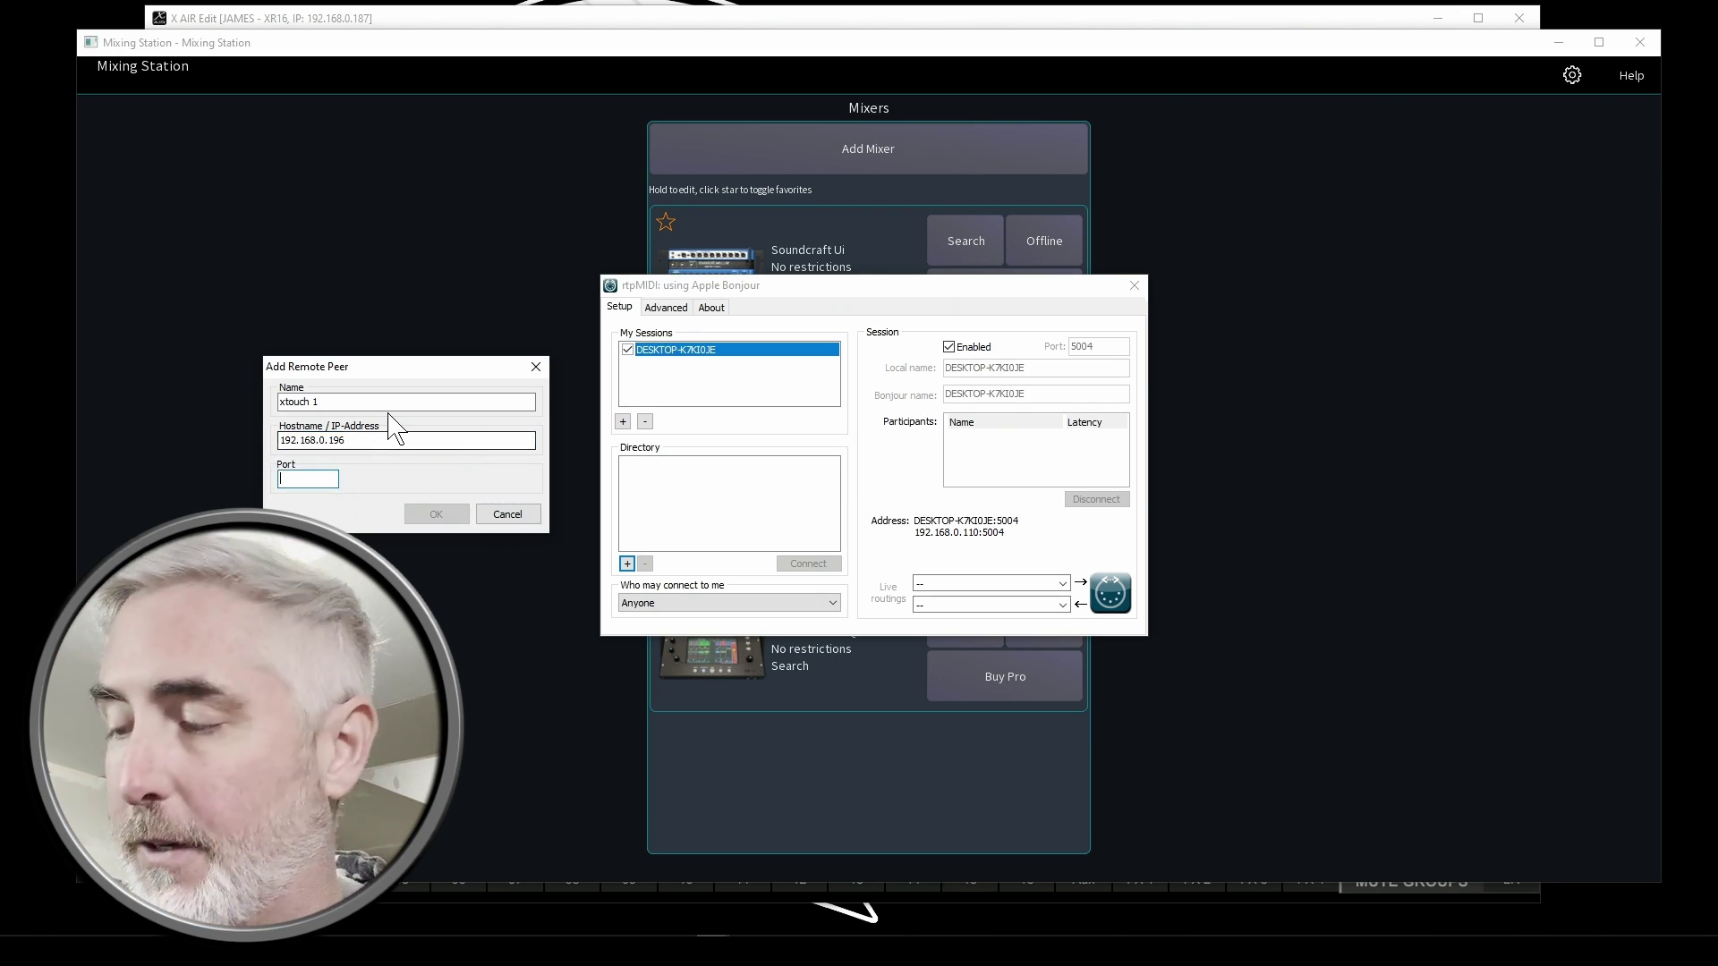
pyautogui.write('540')
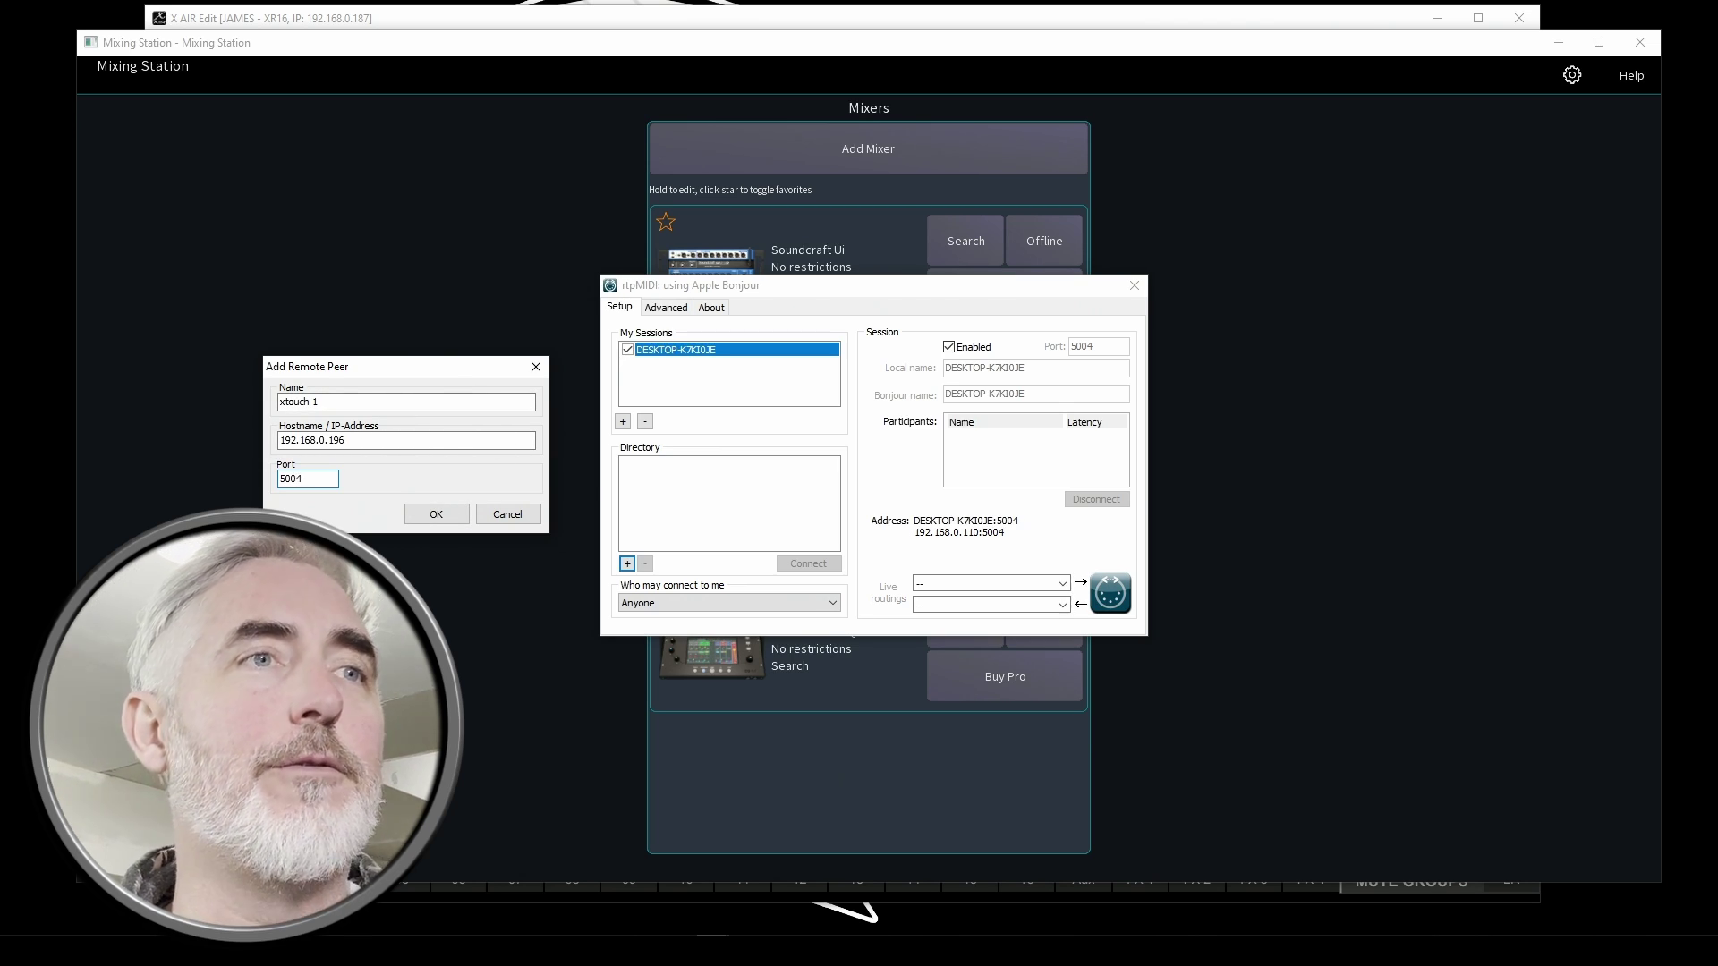
pyautogui.click(438, 515)
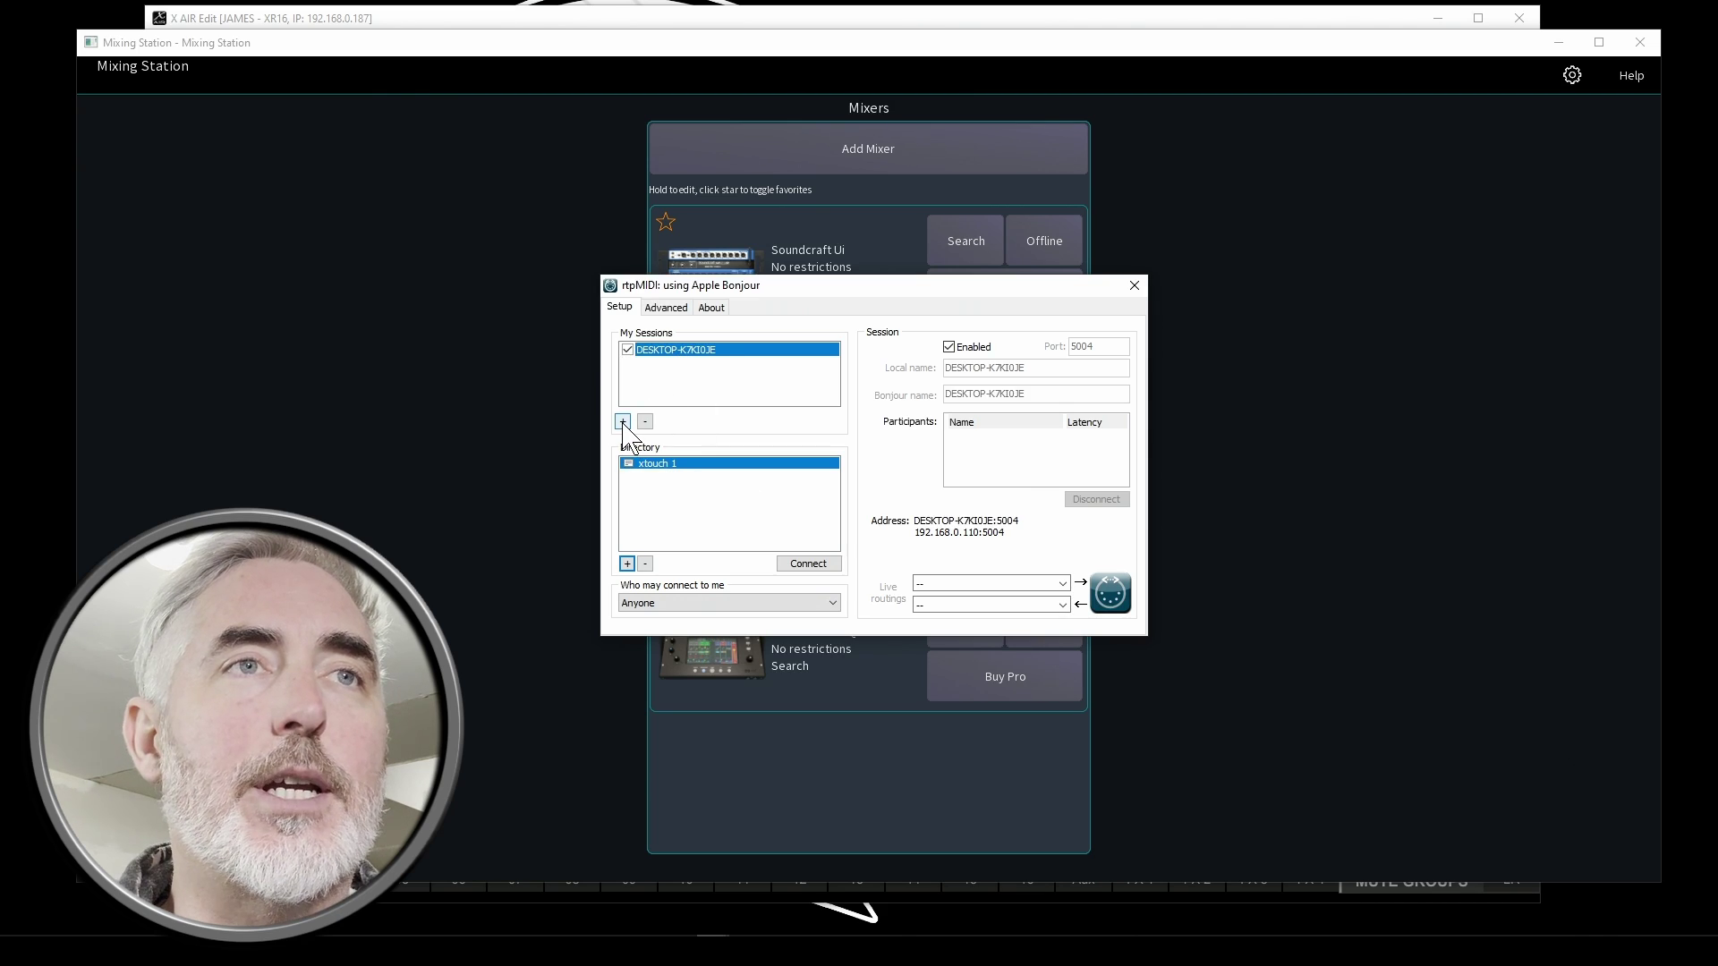
# - Add and enable a second session on port 5006, then add peer xtouch 2 at 192.168.0.197:5006
pyautogui.click(622, 422)
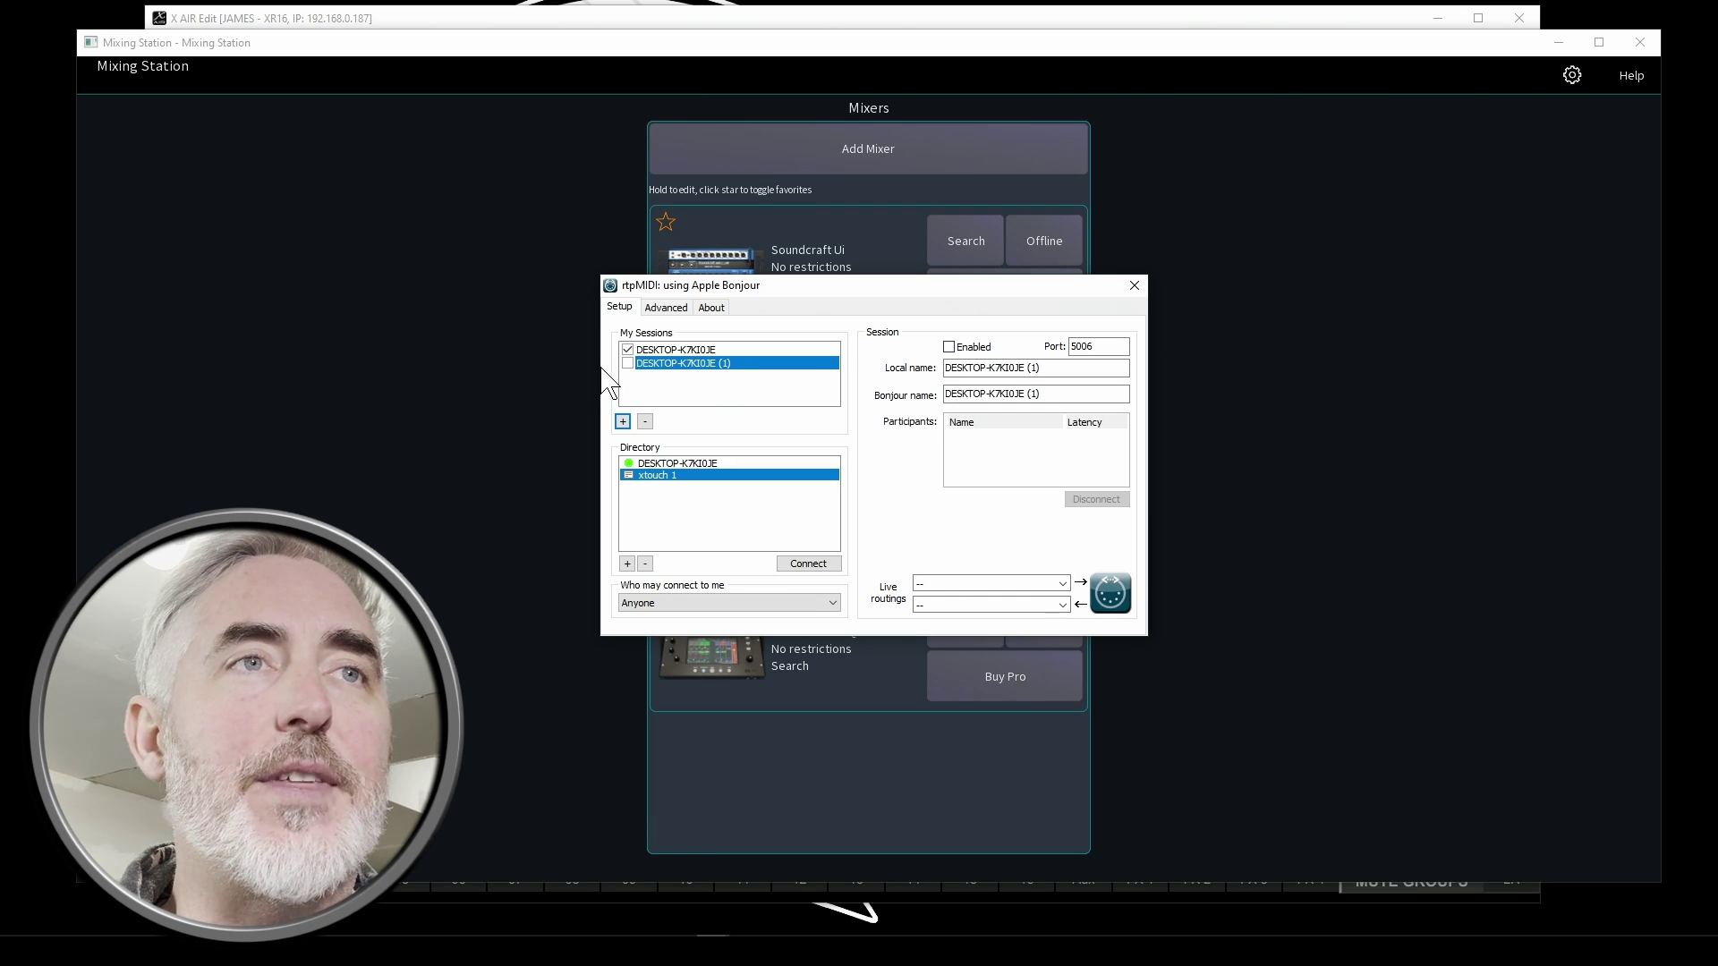
pyautogui.click(628, 363)
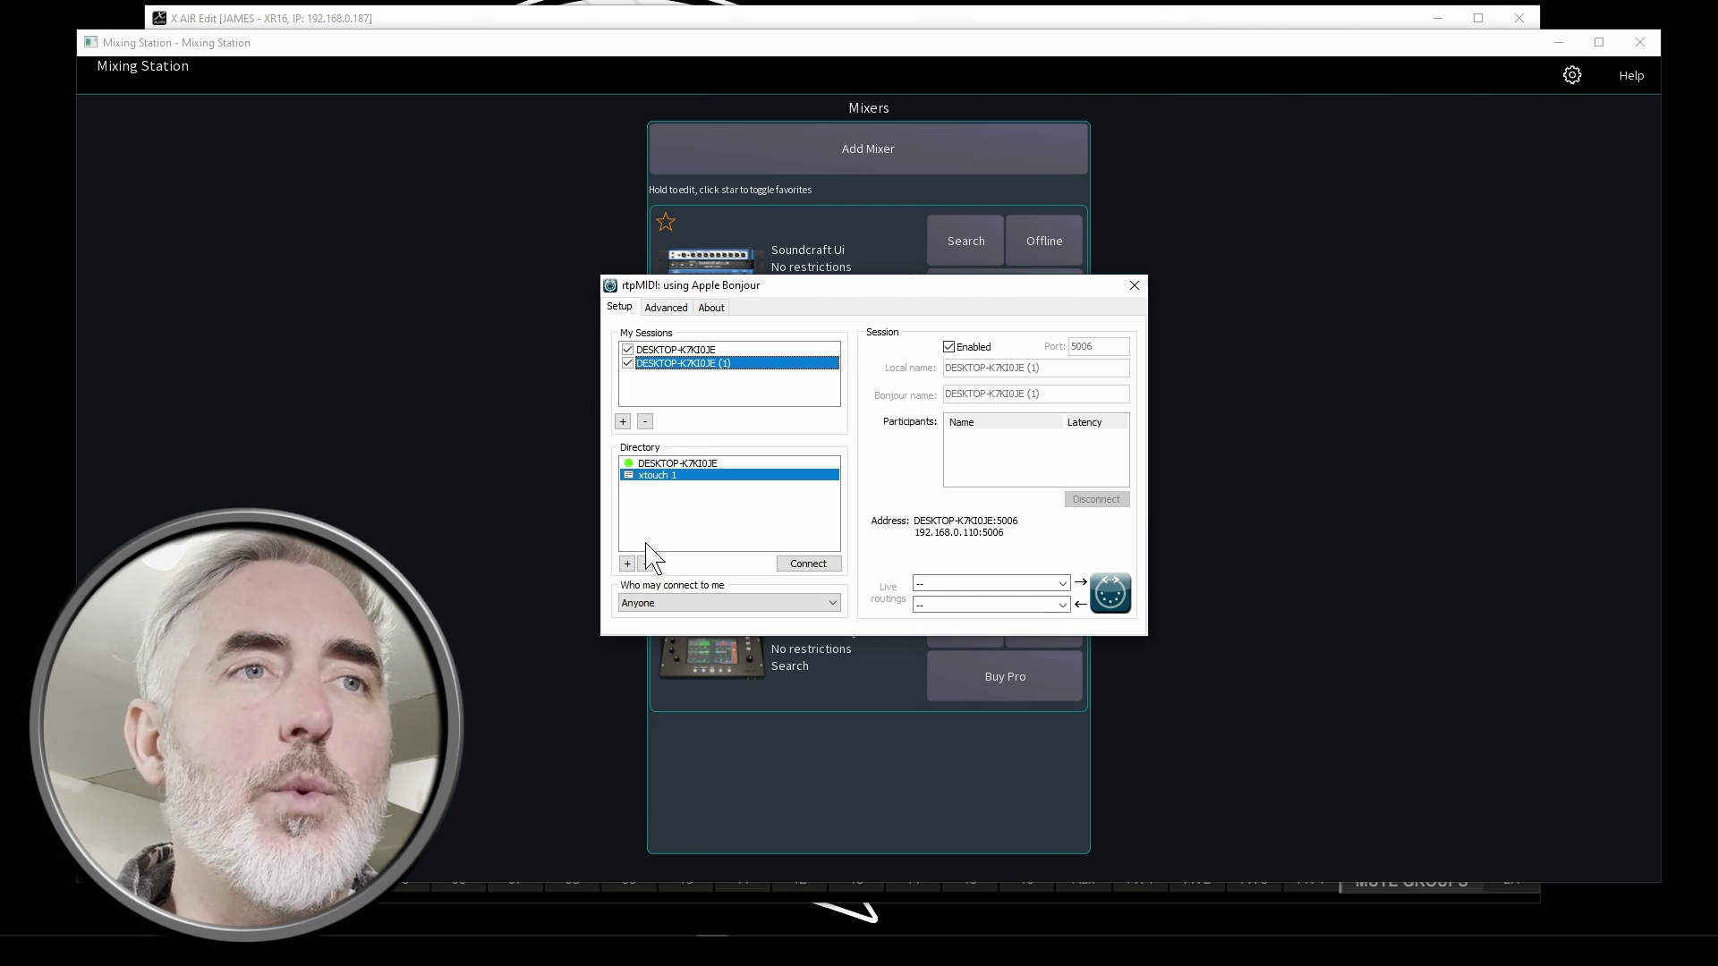
pyautogui.click(627, 563)
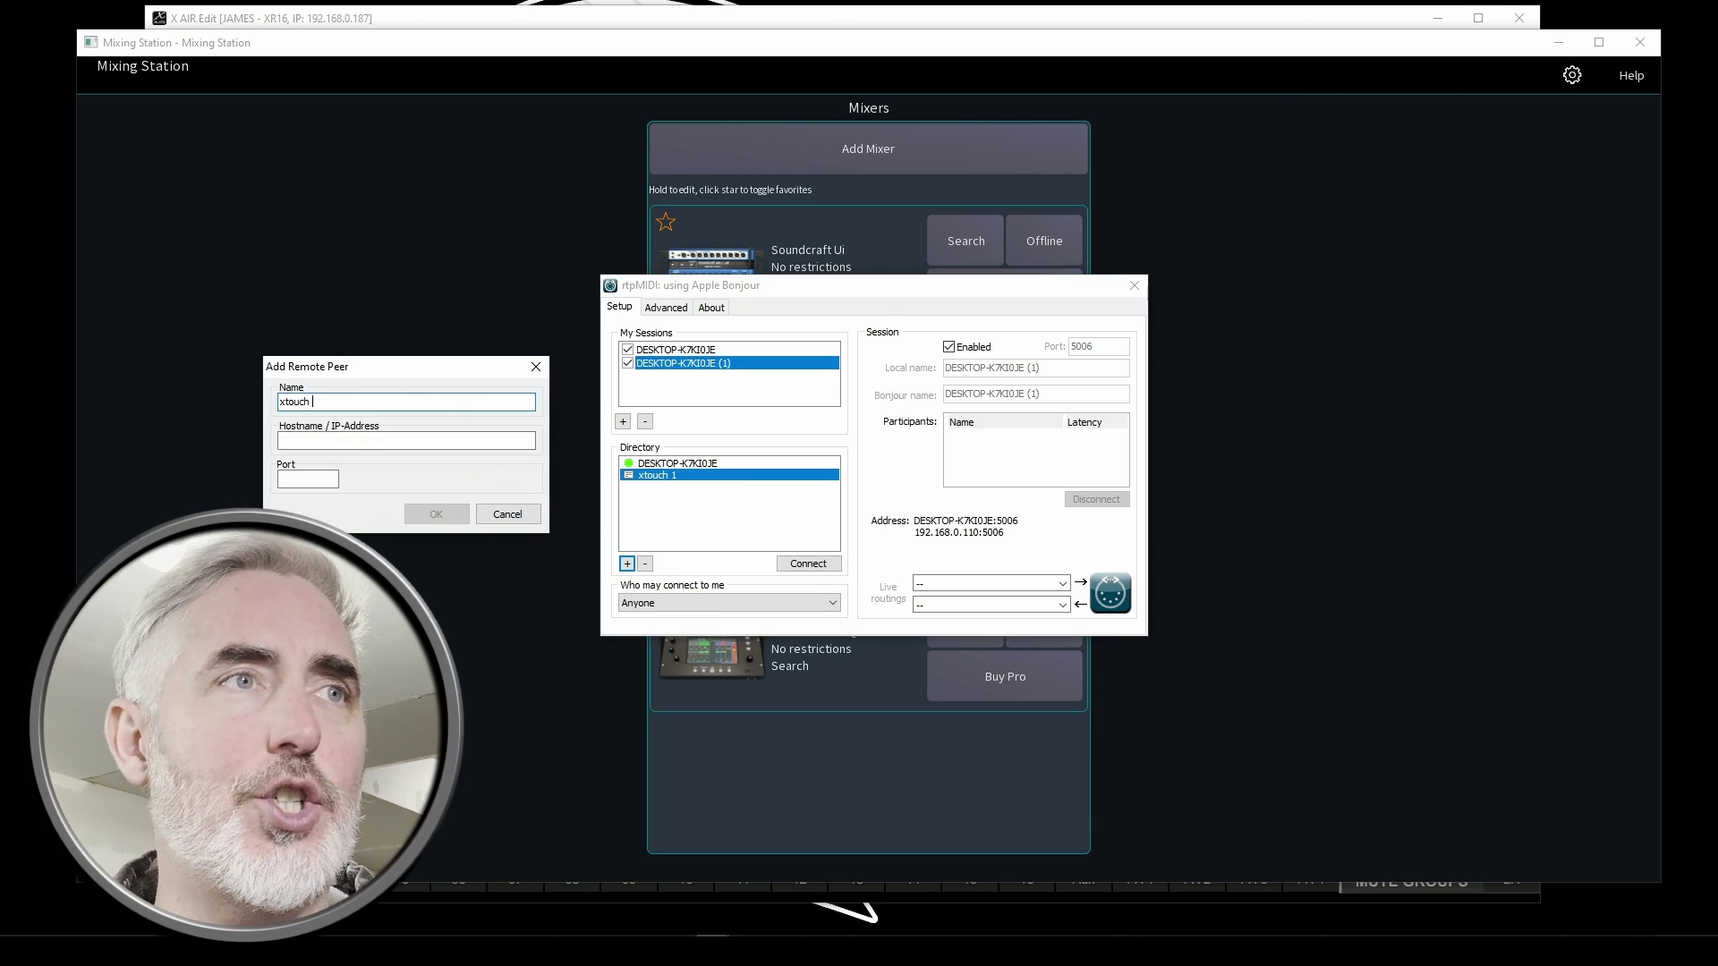
pyautogui.press('Tab')
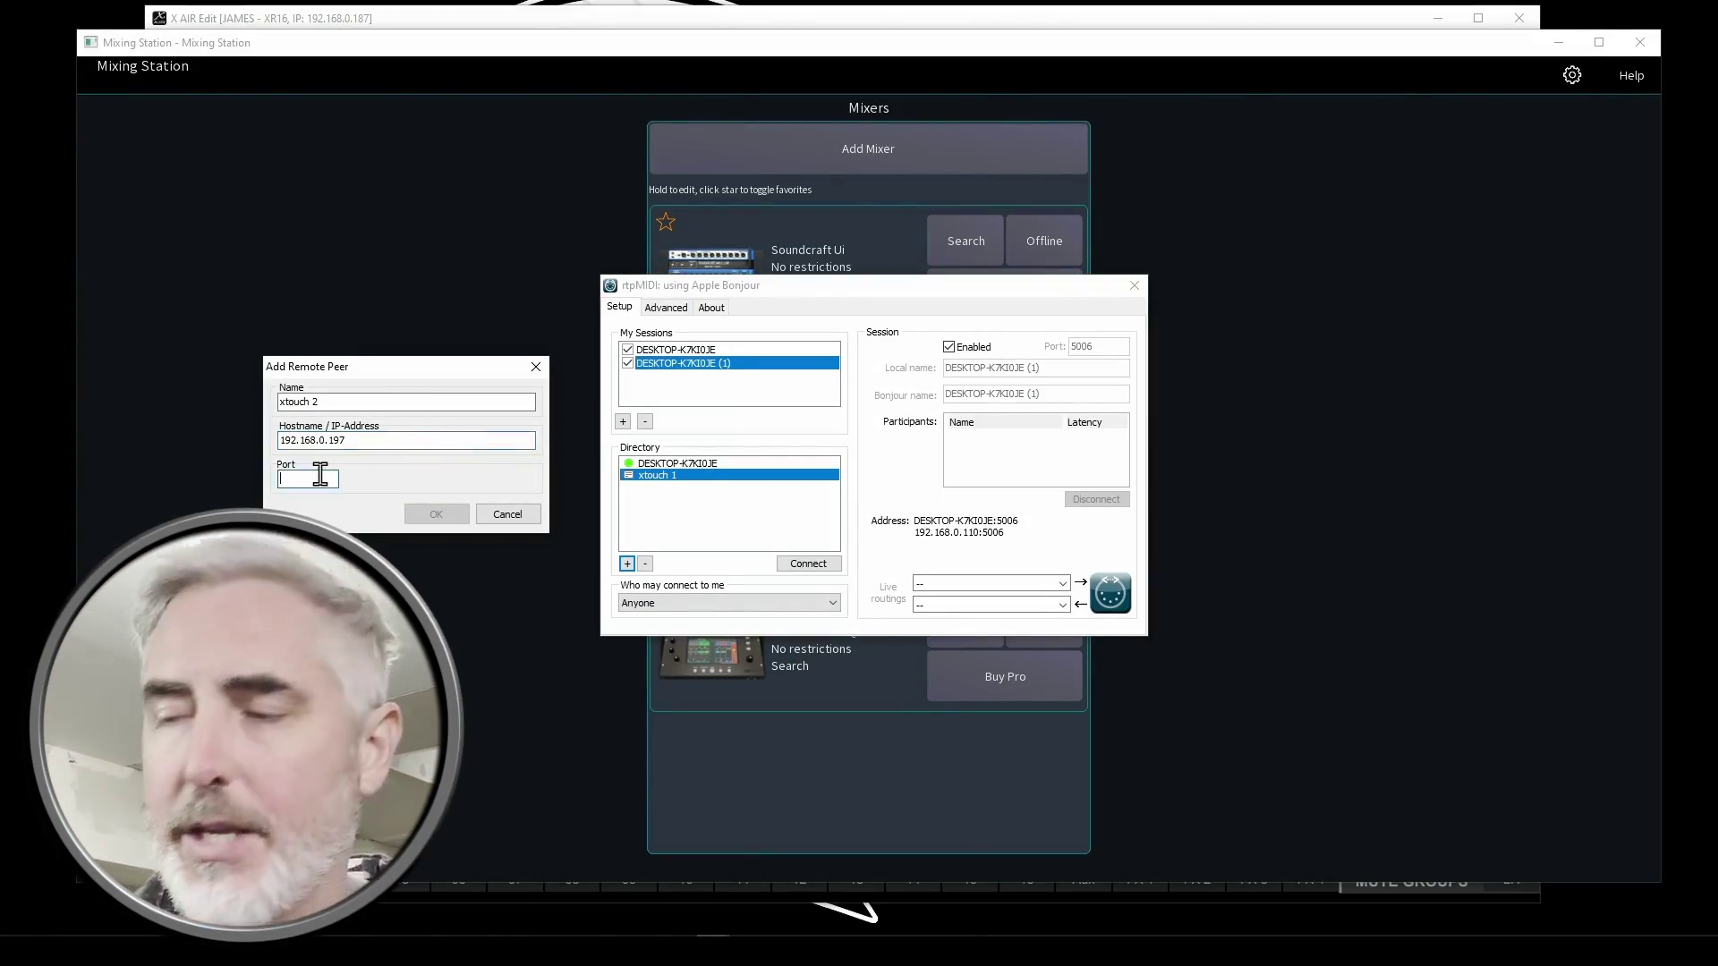
pyautogui.write('5006')
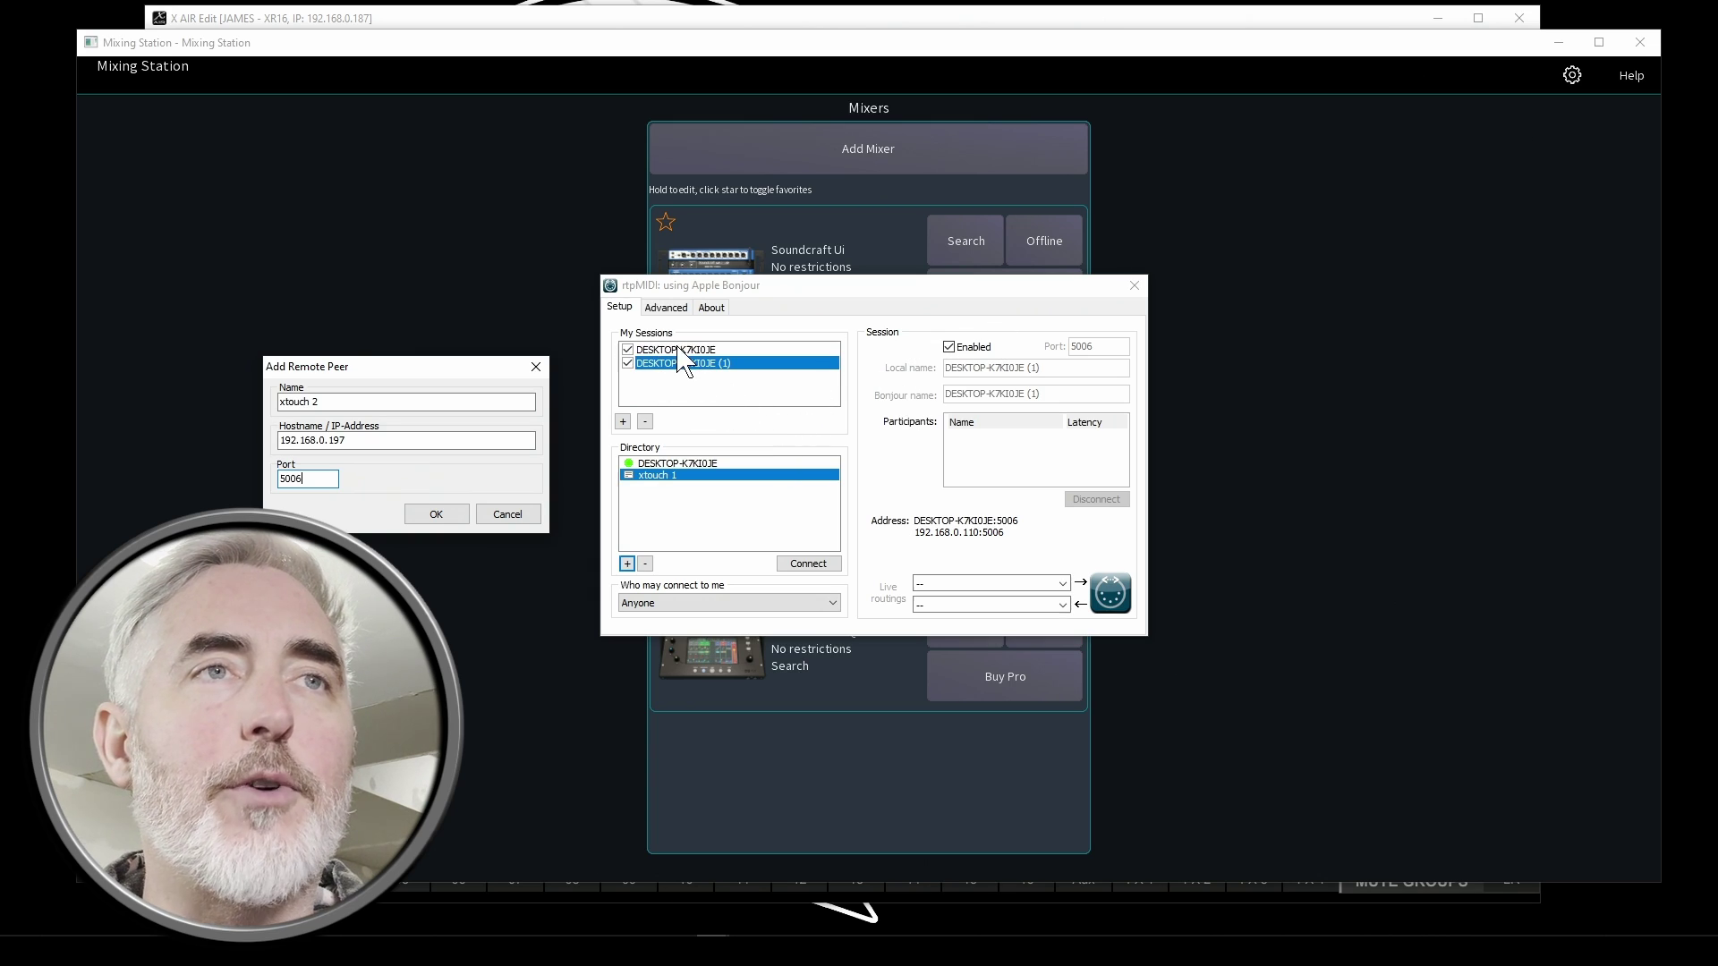
pyautogui.click(454, 515)
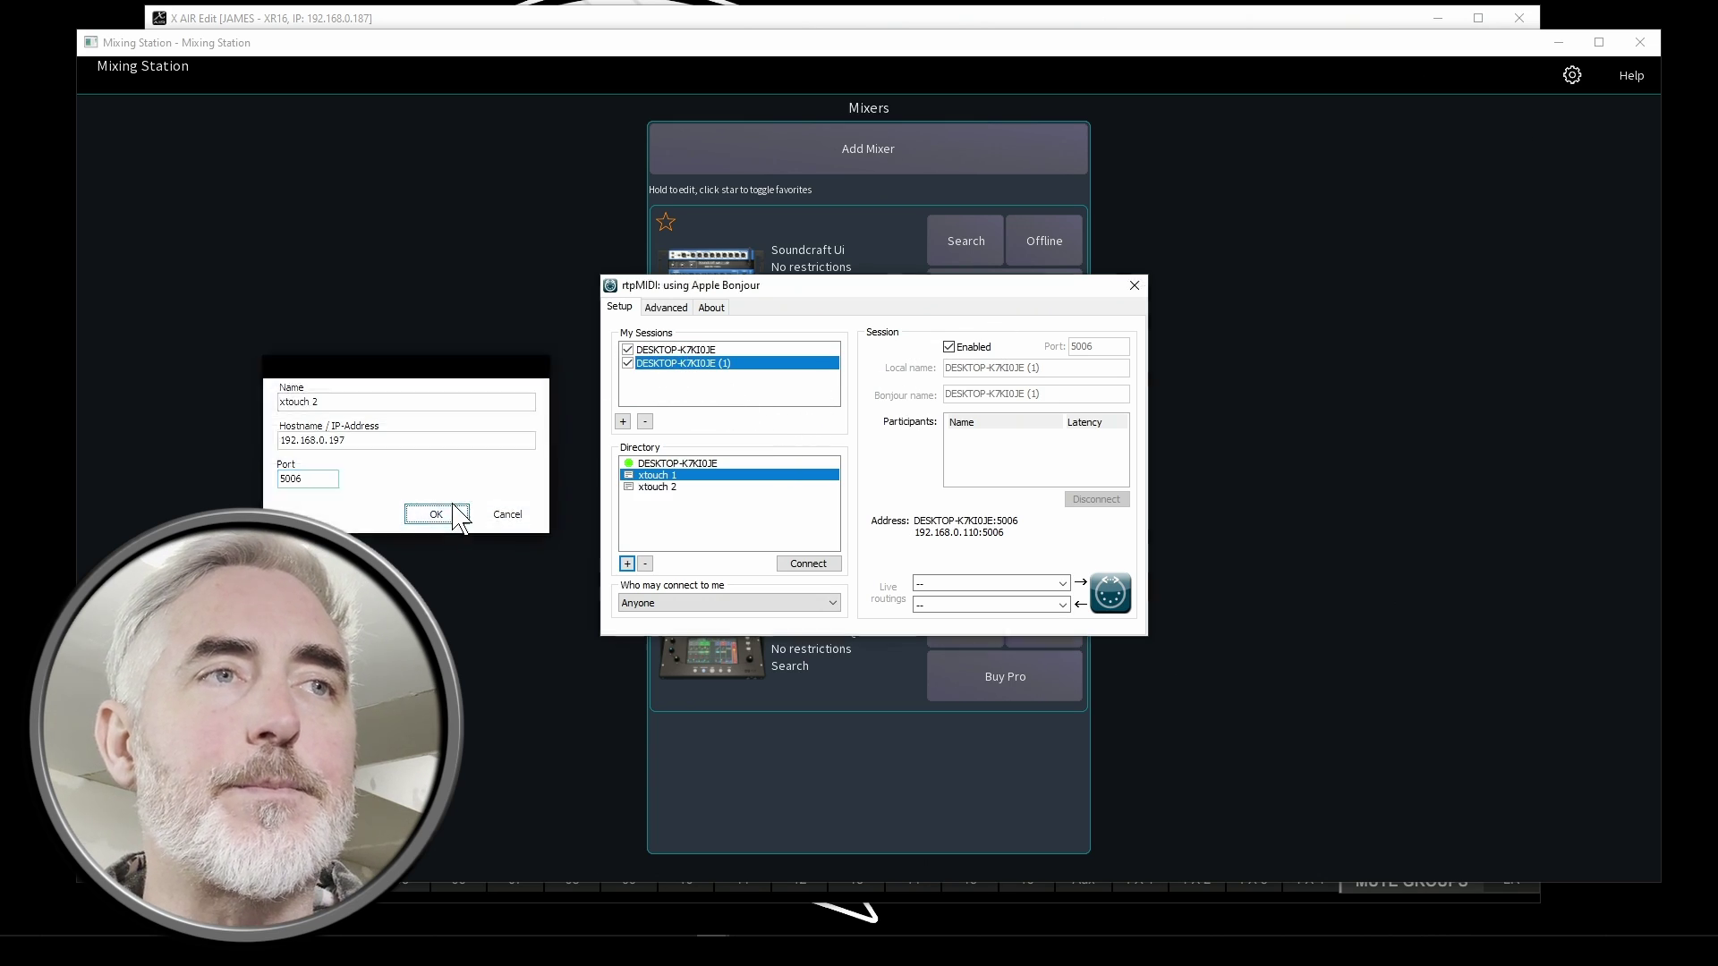
pyautogui.click(640, 350)
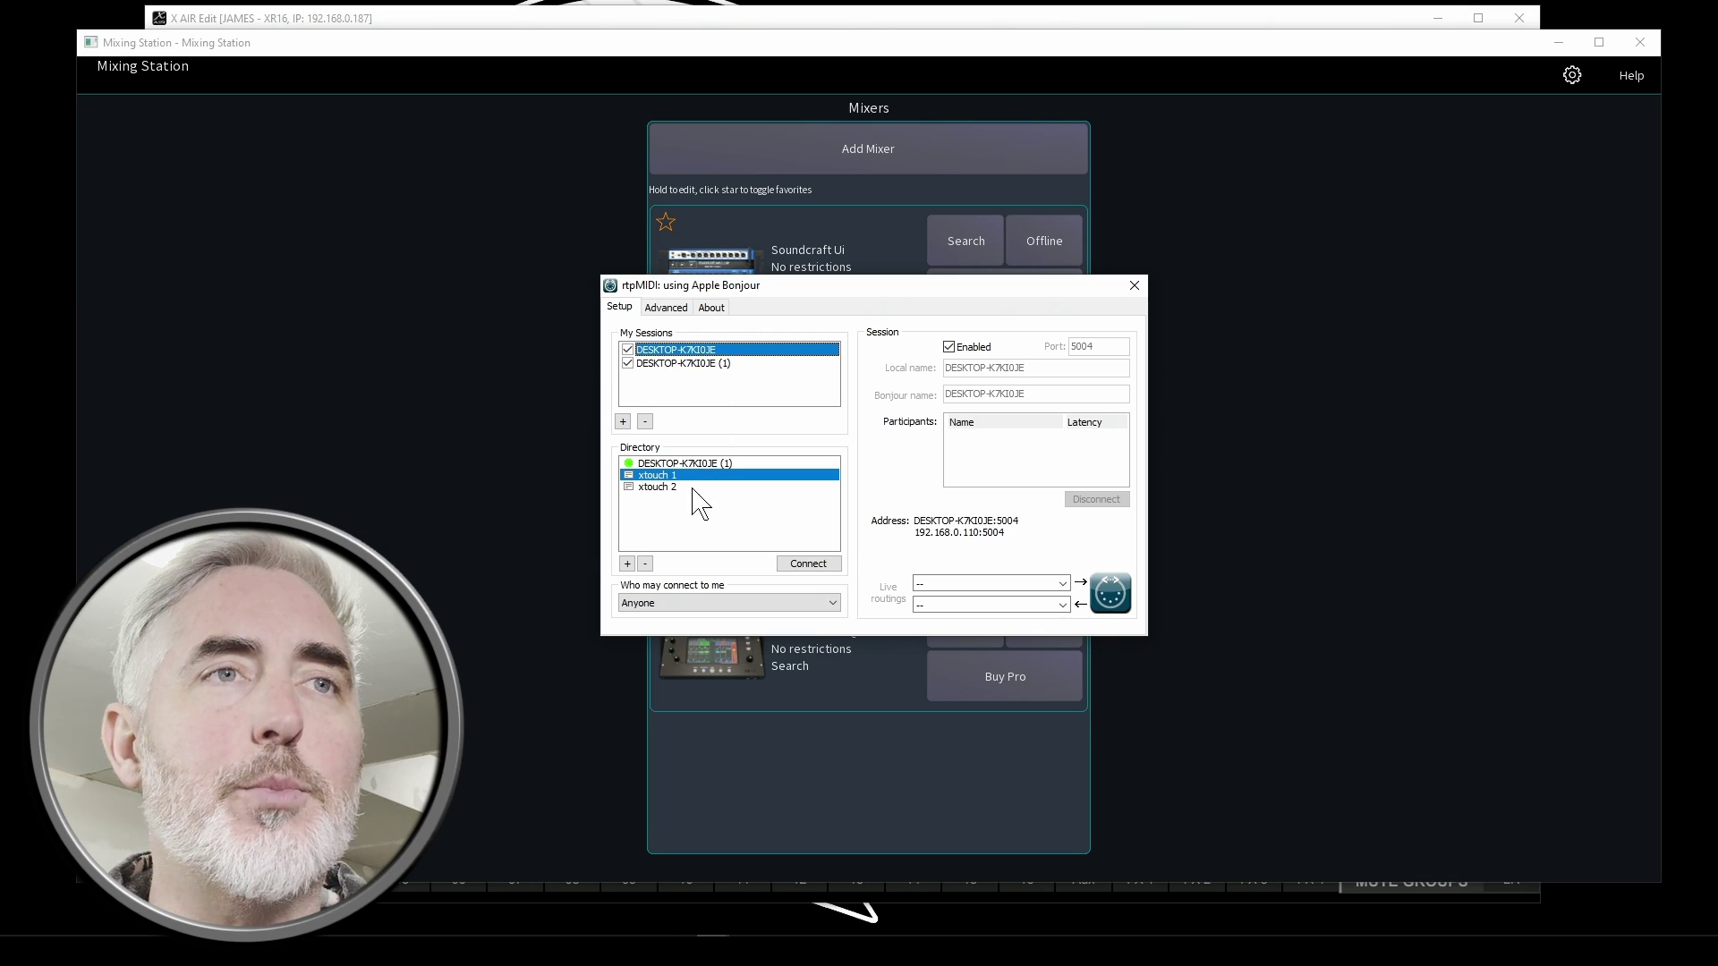
# - Connect xtouch 1 to the port 5004 session and xtouch 2 to the port 5006 session
pyautogui.click(809, 563)
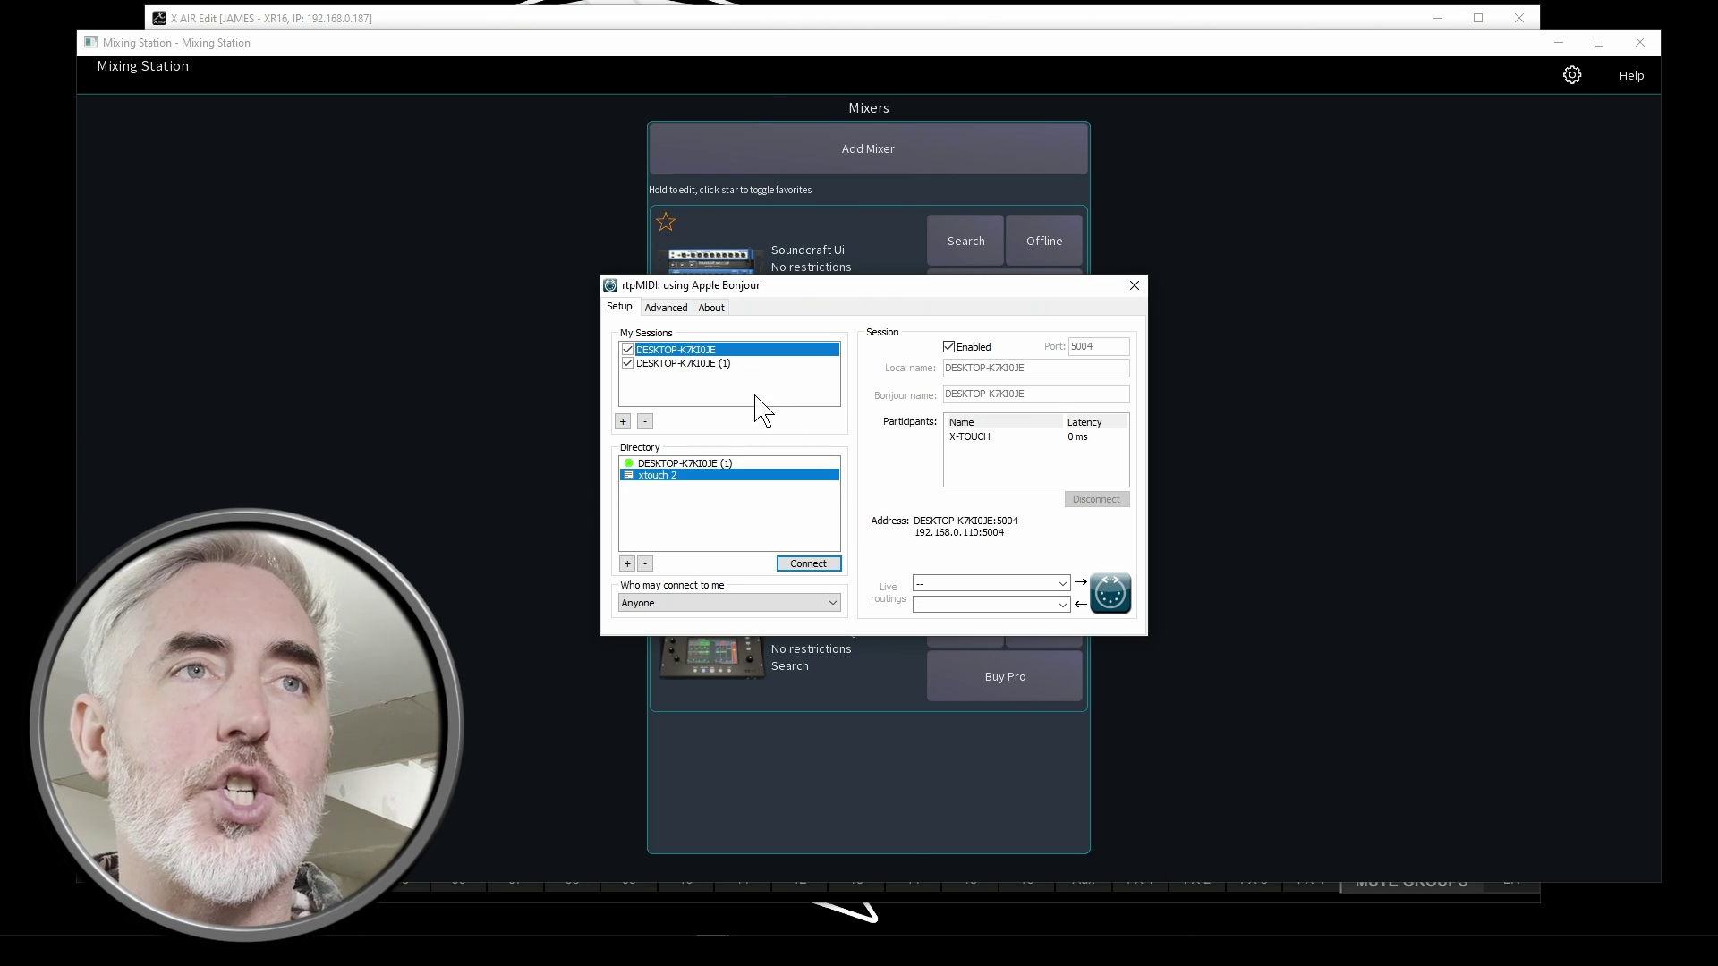
pyautogui.click(681, 364)
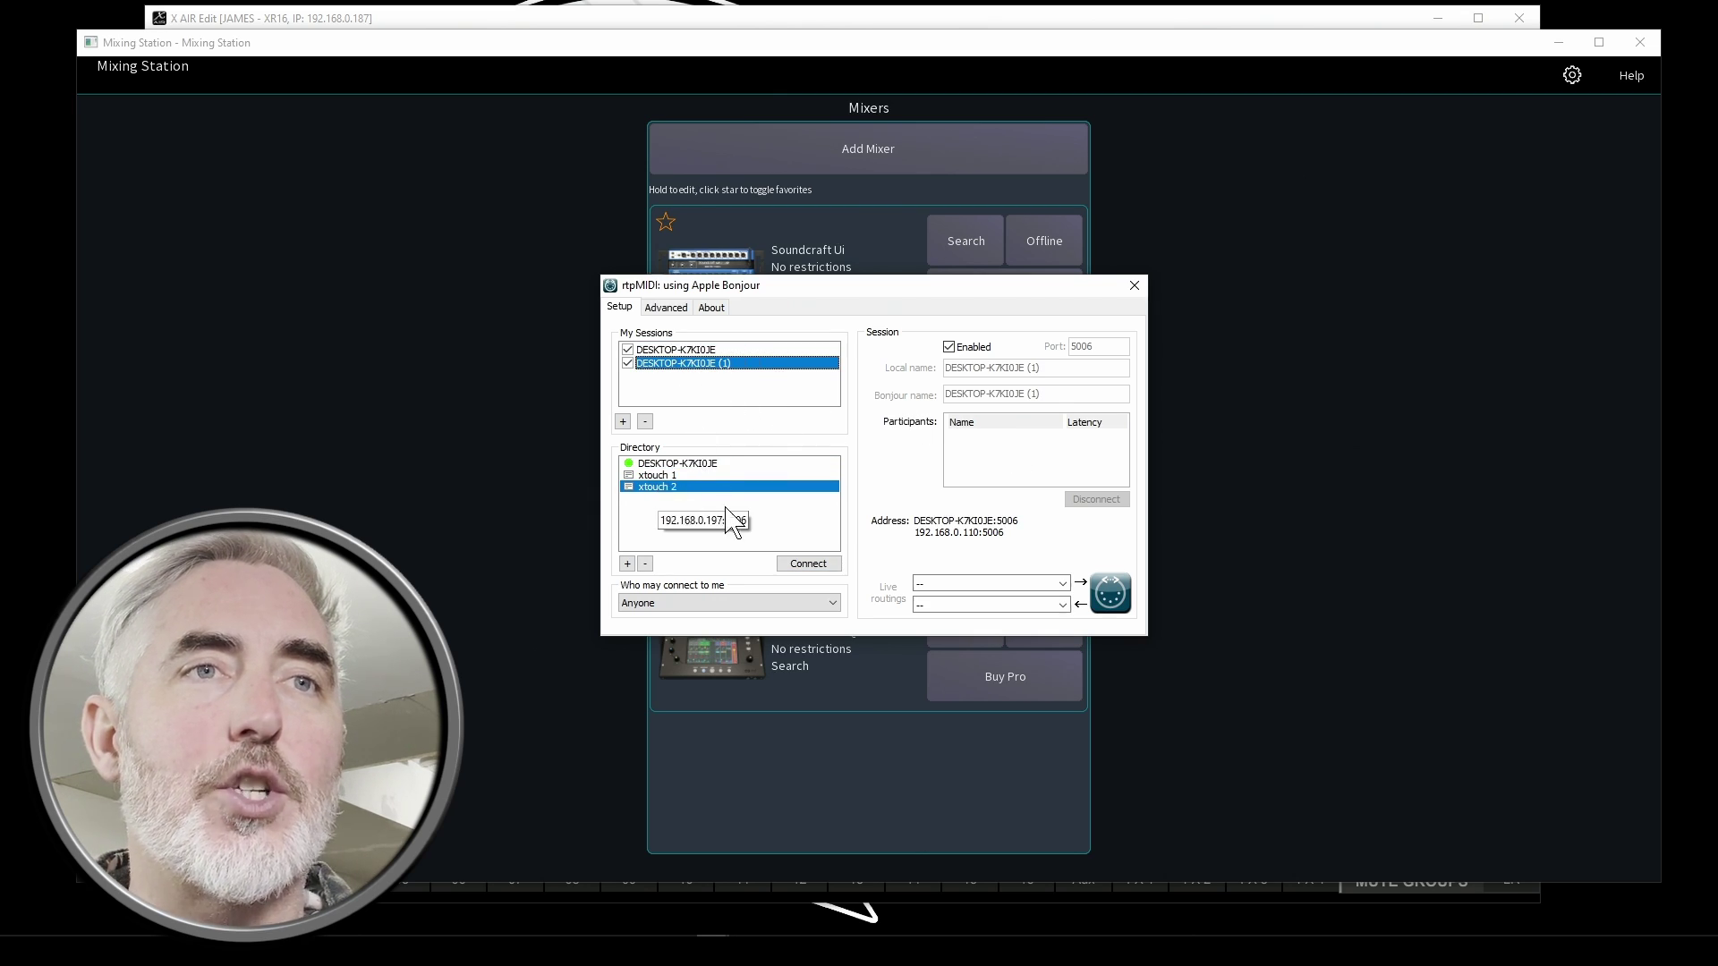
pyautogui.click(827, 564)
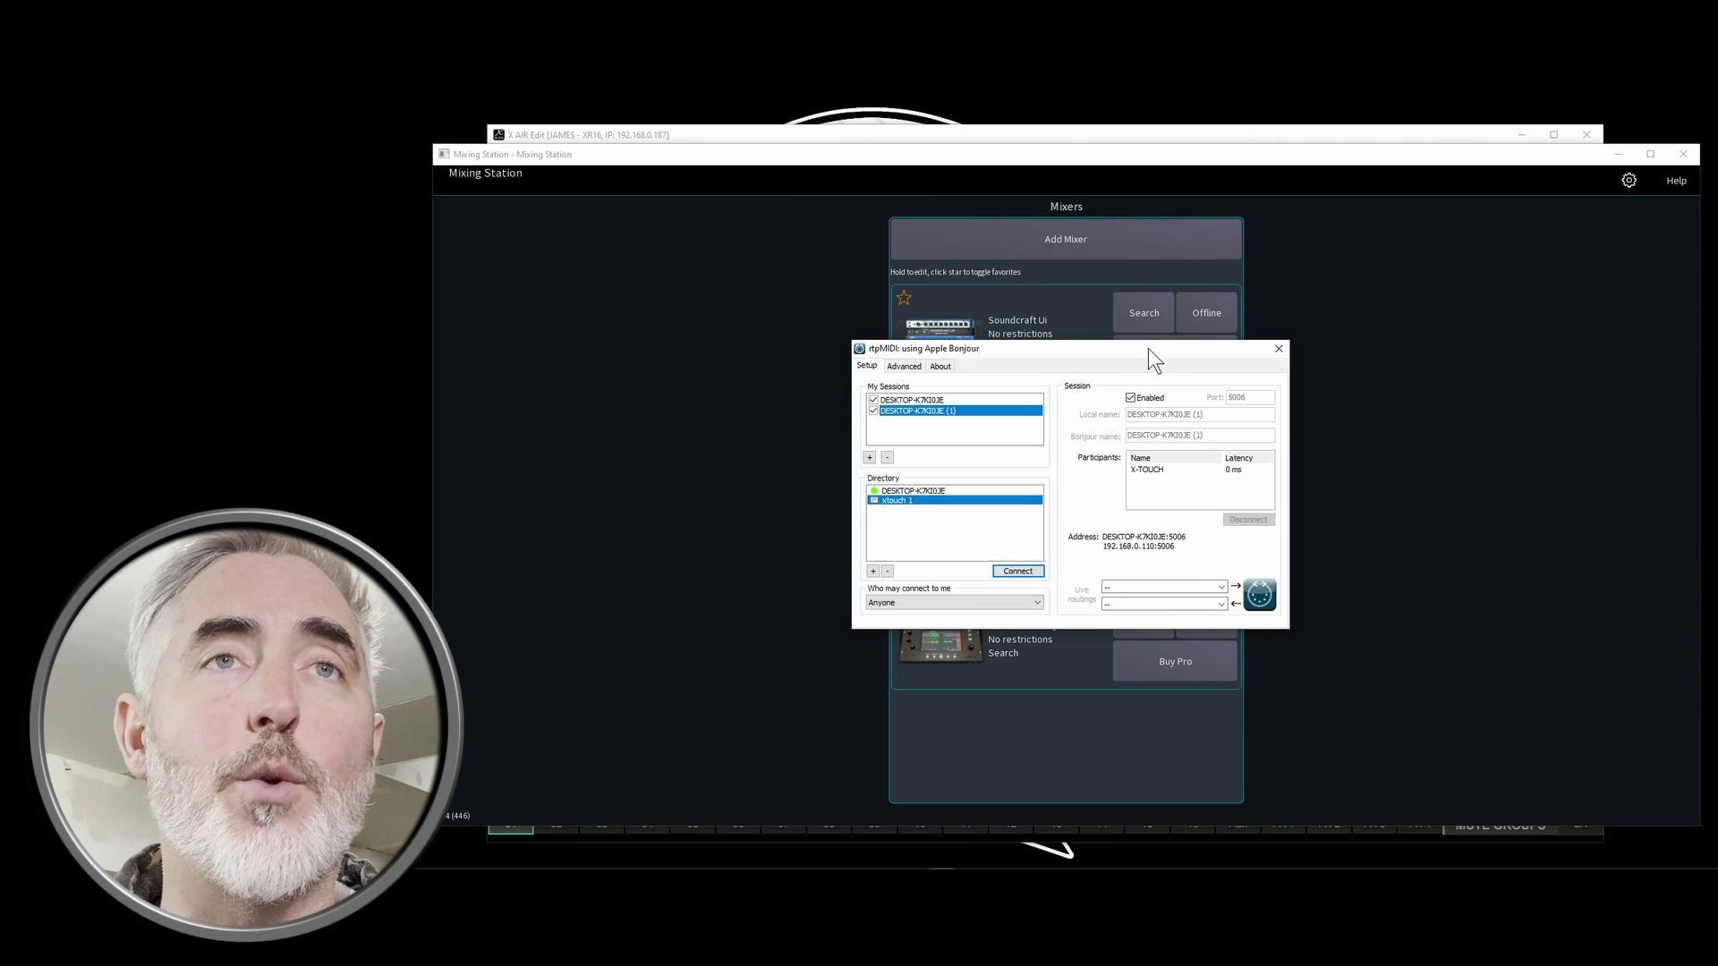
# - Search for Music Tribe X/M AIR mixers and connect Mixing Station to the found XR16
pyautogui.moveTo(1167, 360); pyautogui.dragTo(1717, 361)
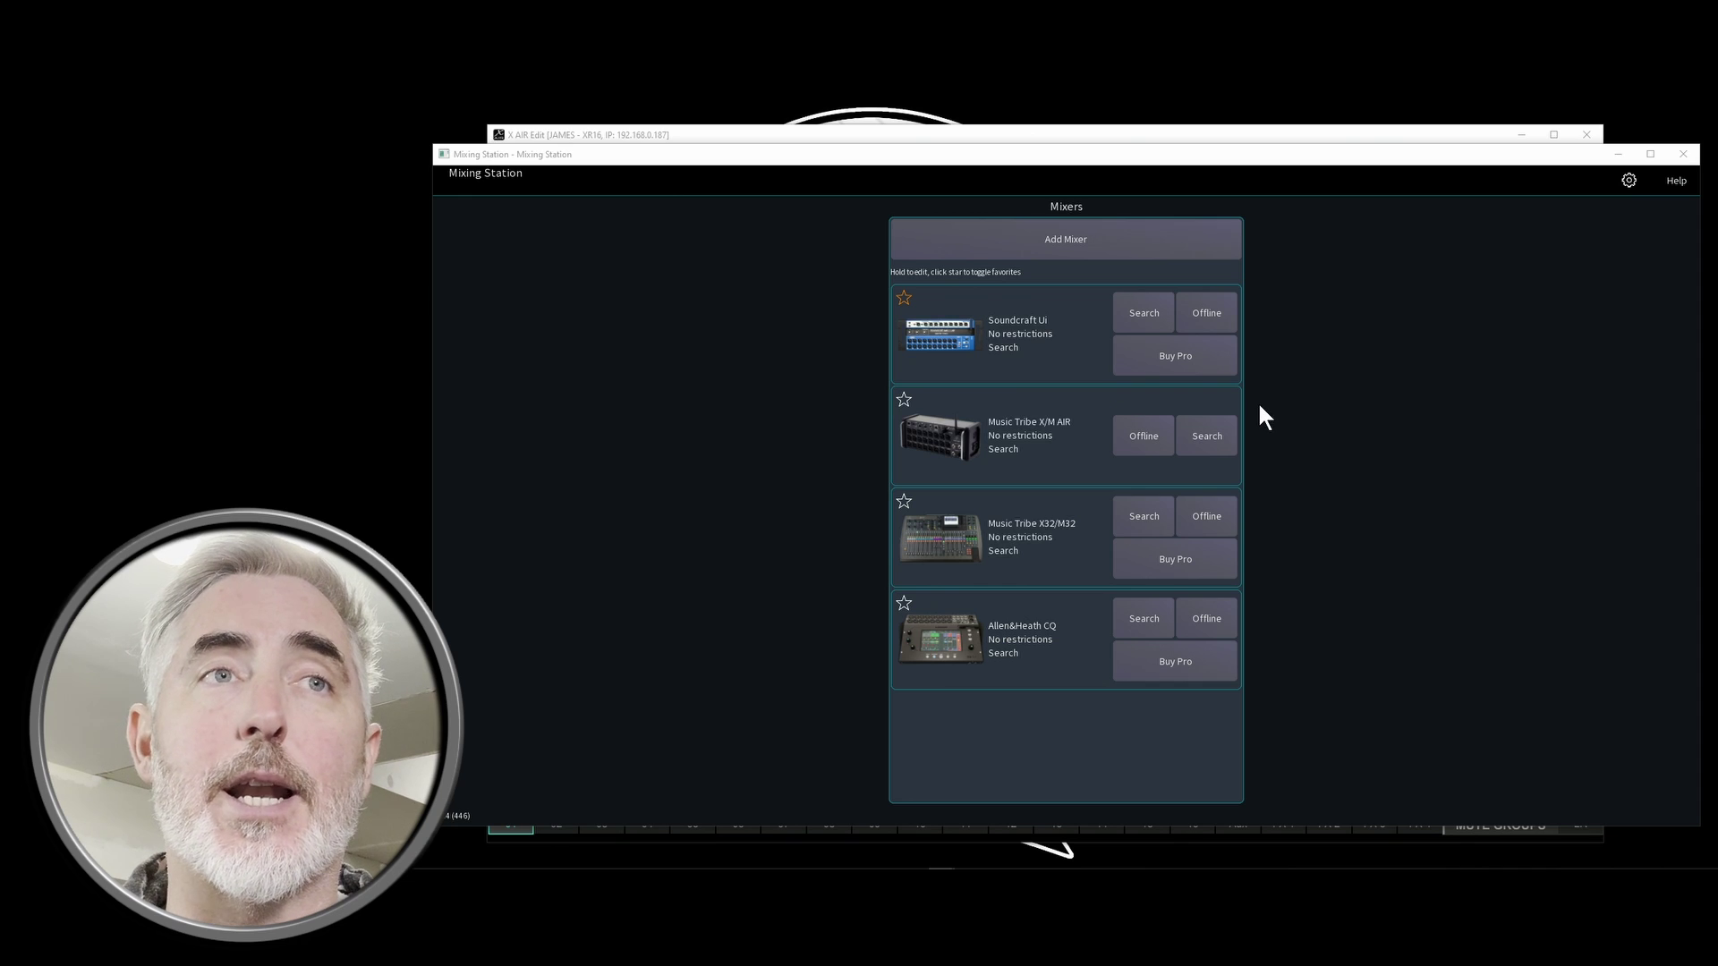
pyautogui.click(1215, 428)
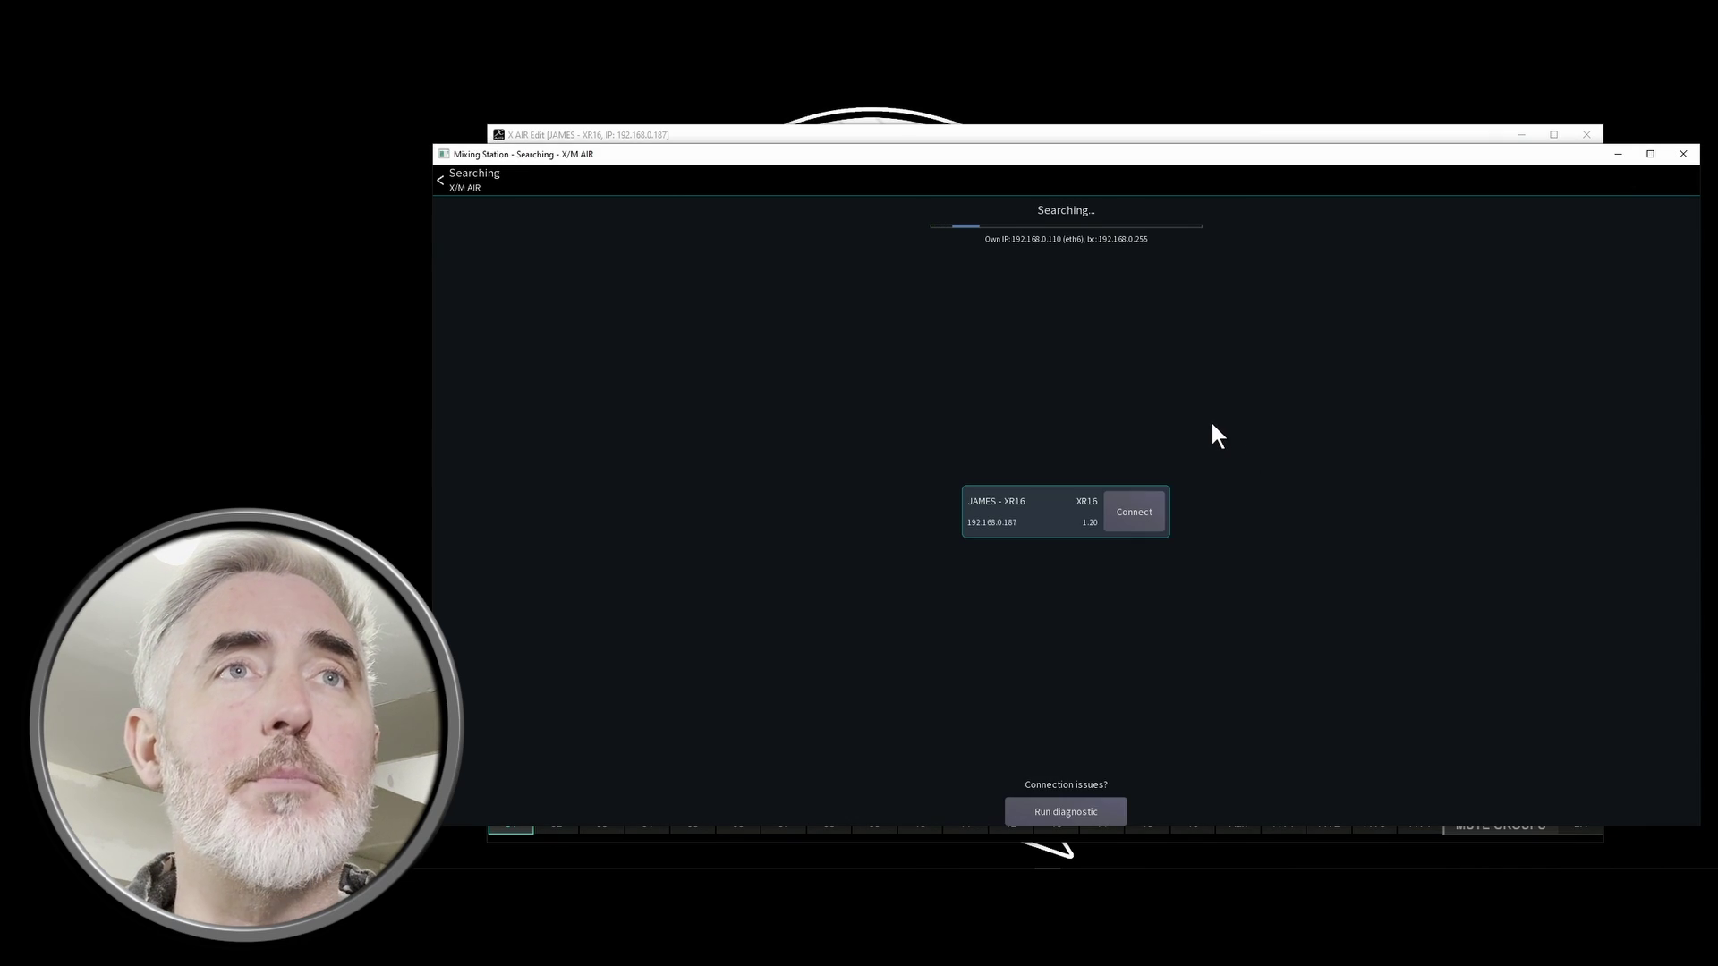
pyautogui.click(1150, 513)
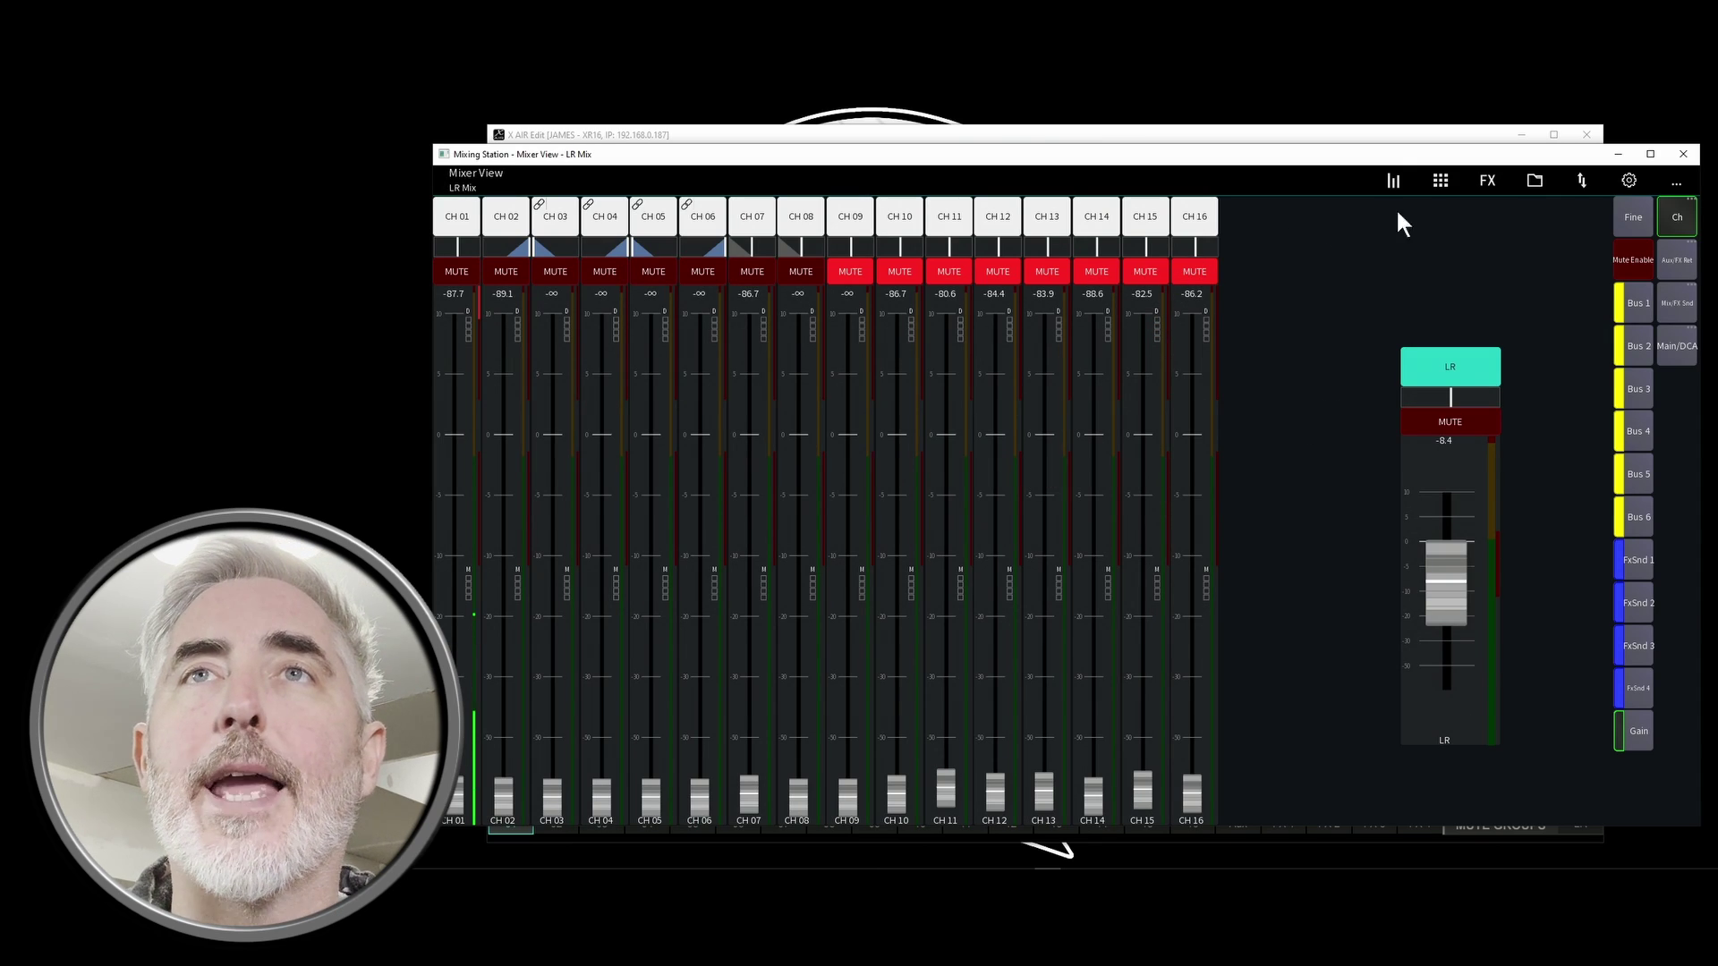
# - Open Mixing Station's settings on the MIDI tab, showing the guest xtouch device
pyautogui.click(1619, 180)
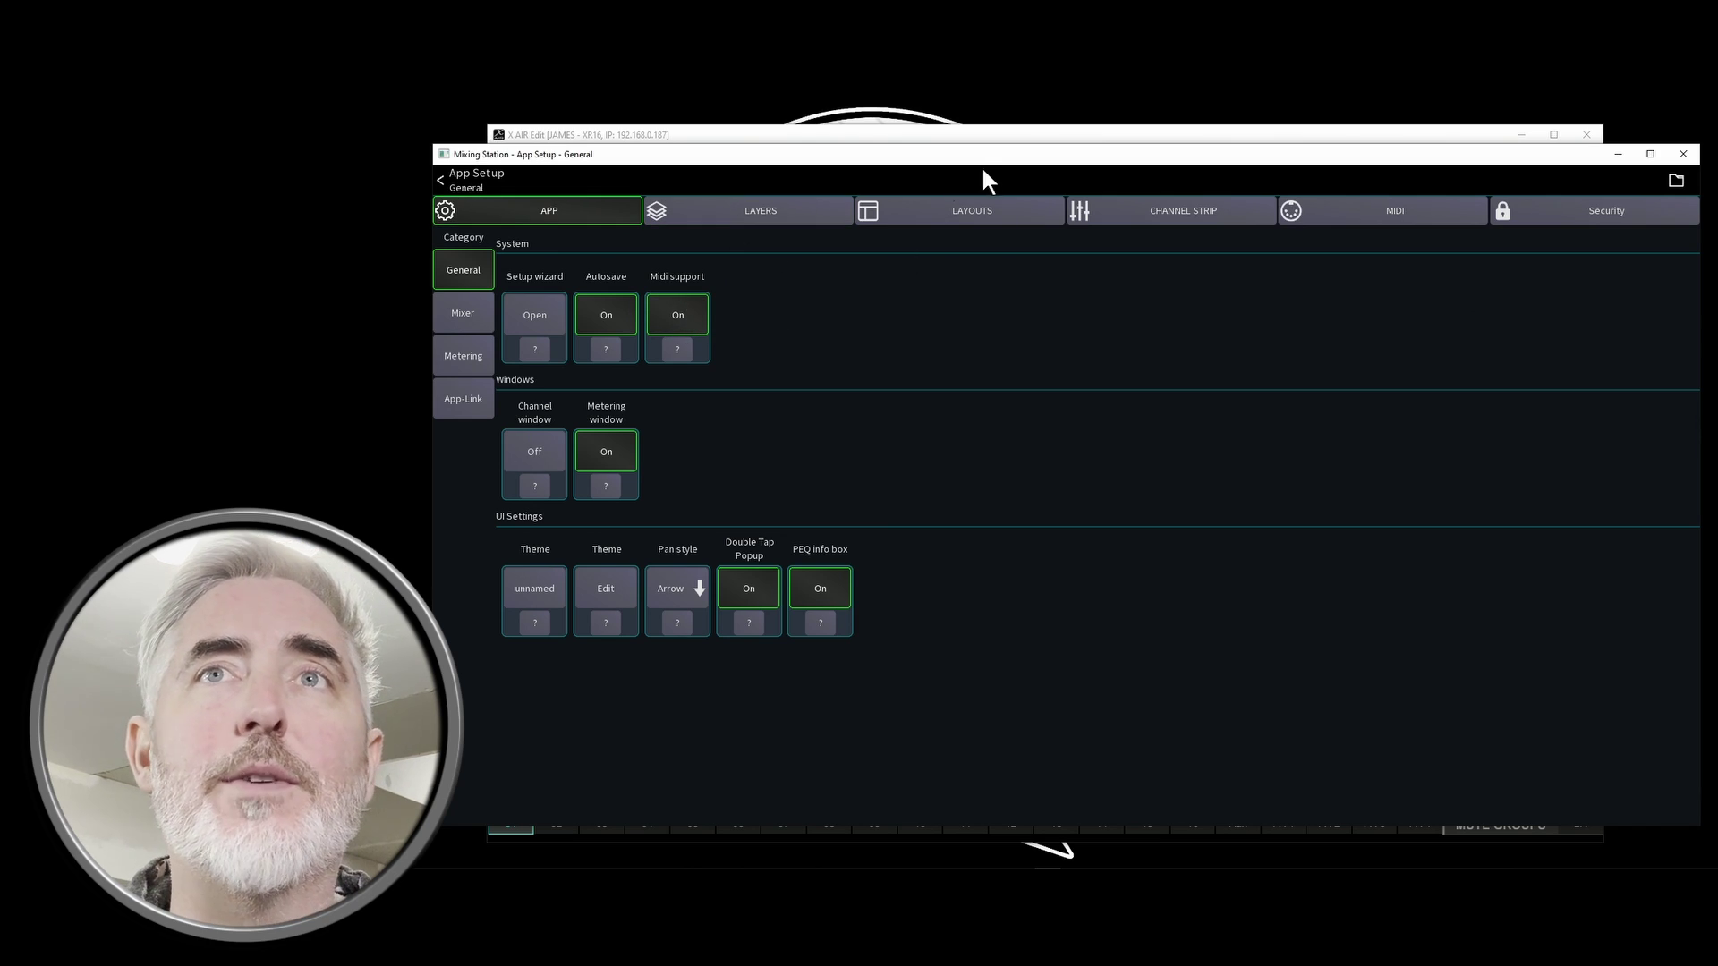
pyautogui.click(1350, 208)
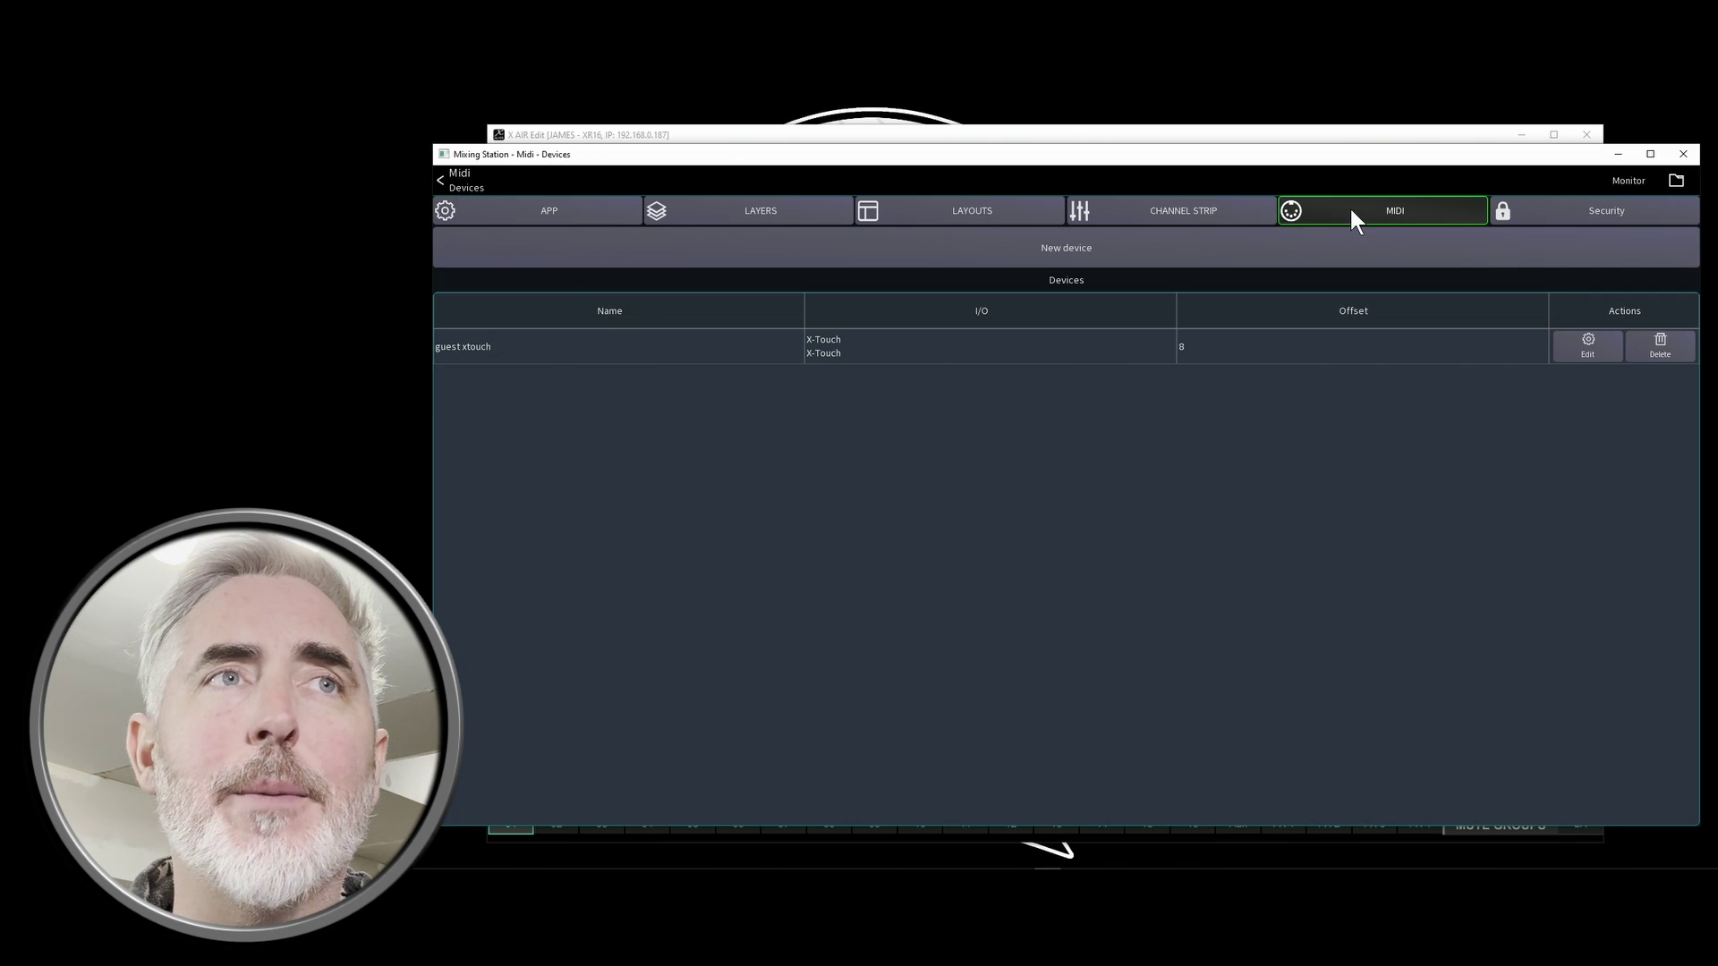
# - Create MIDI device 'left xtouch' with X-Touch (MCU) protocol and DESKTOP-K7KI0JE as input, offset 0
pyautogui.click(1081, 250)
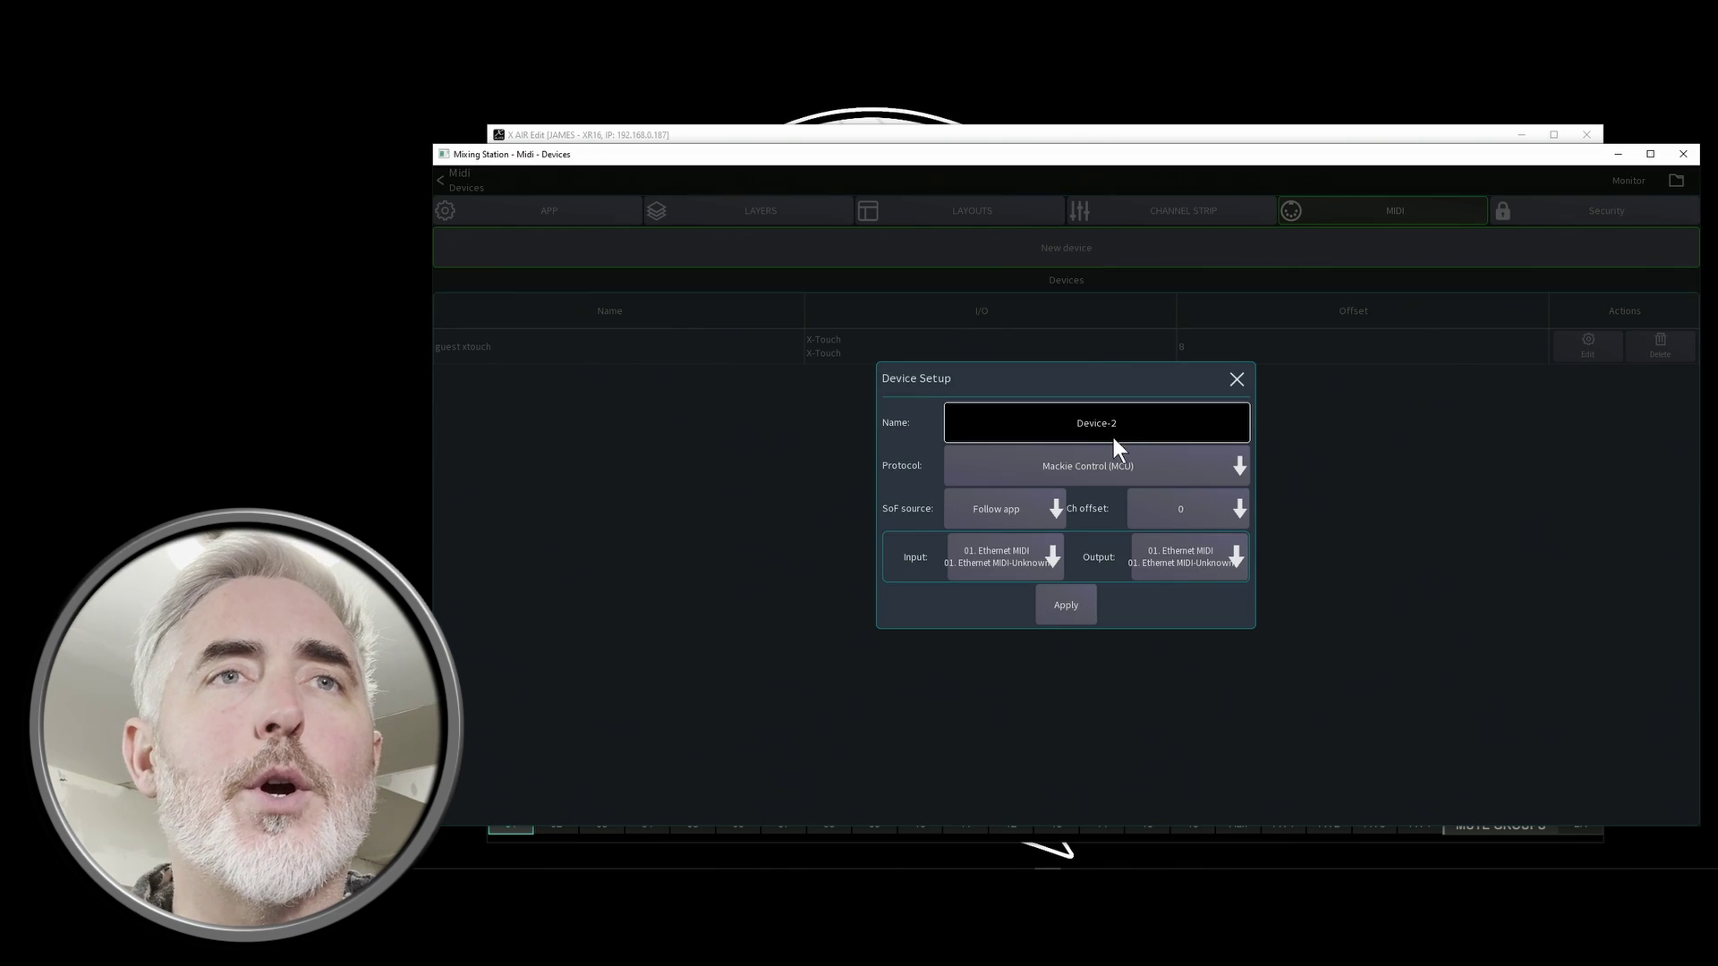
pyautogui.click(1133, 426)
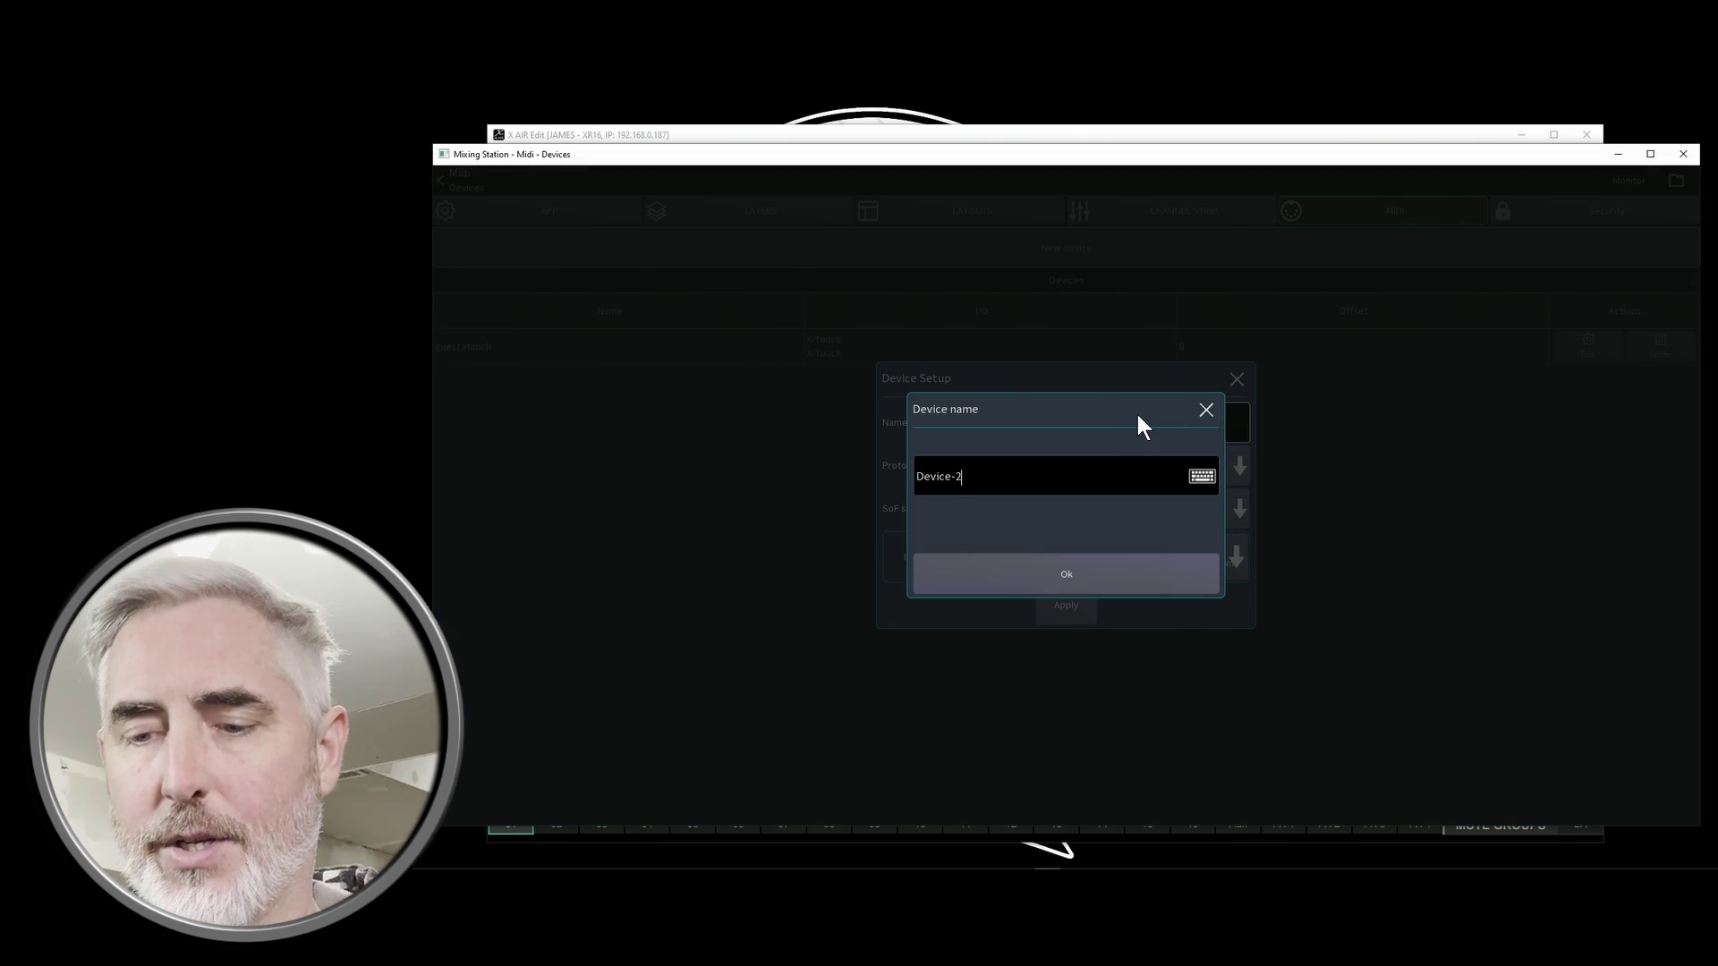
pyautogui.hotkey('ctrl', 'a')
pyautogui.write('left xtouch')
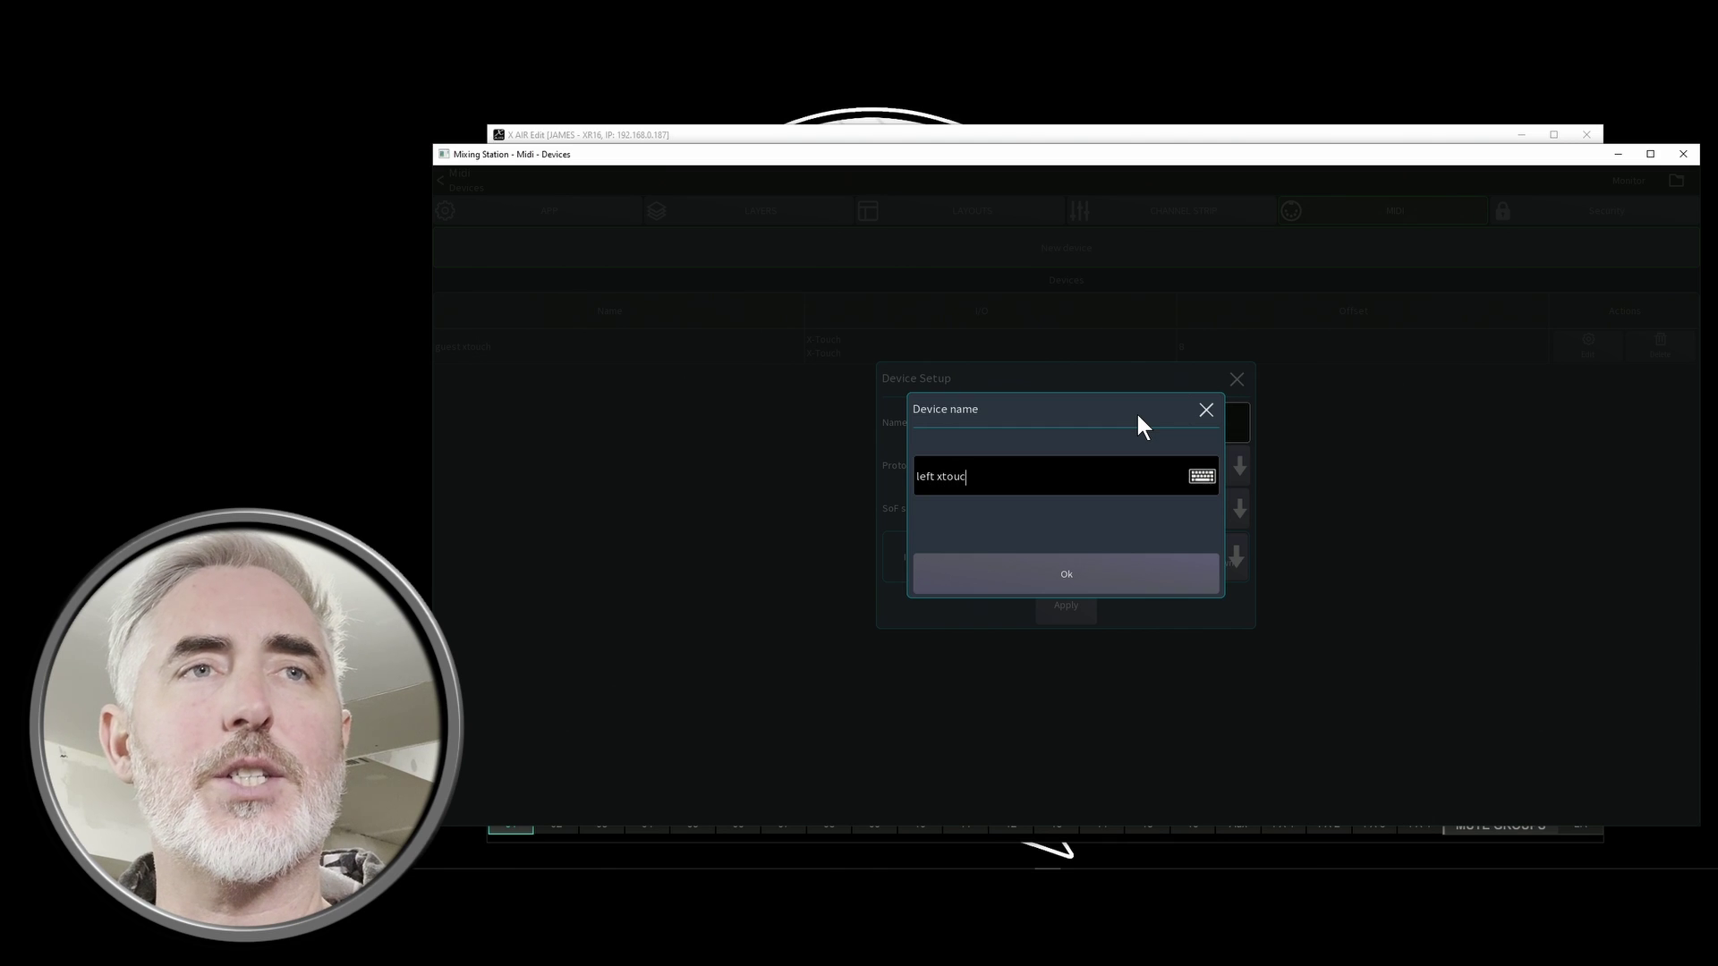
pyautogui.press('Return')
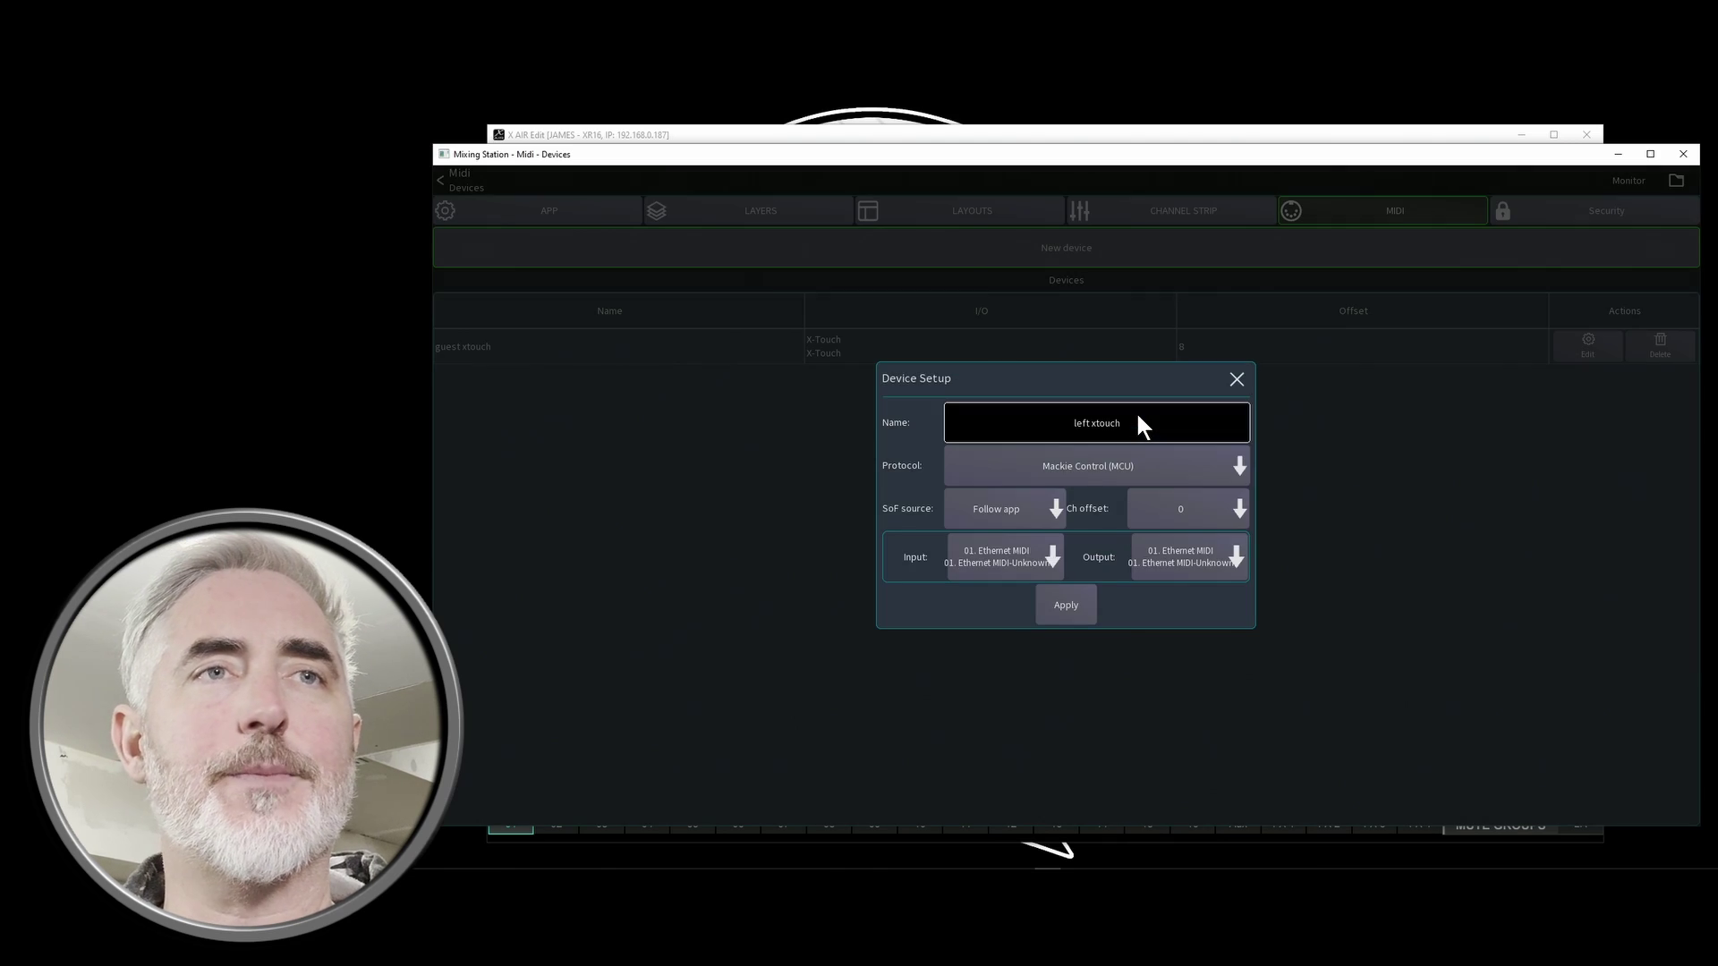
pyautogui.click(1092, 471)
pyautogui.click(1077, 493)
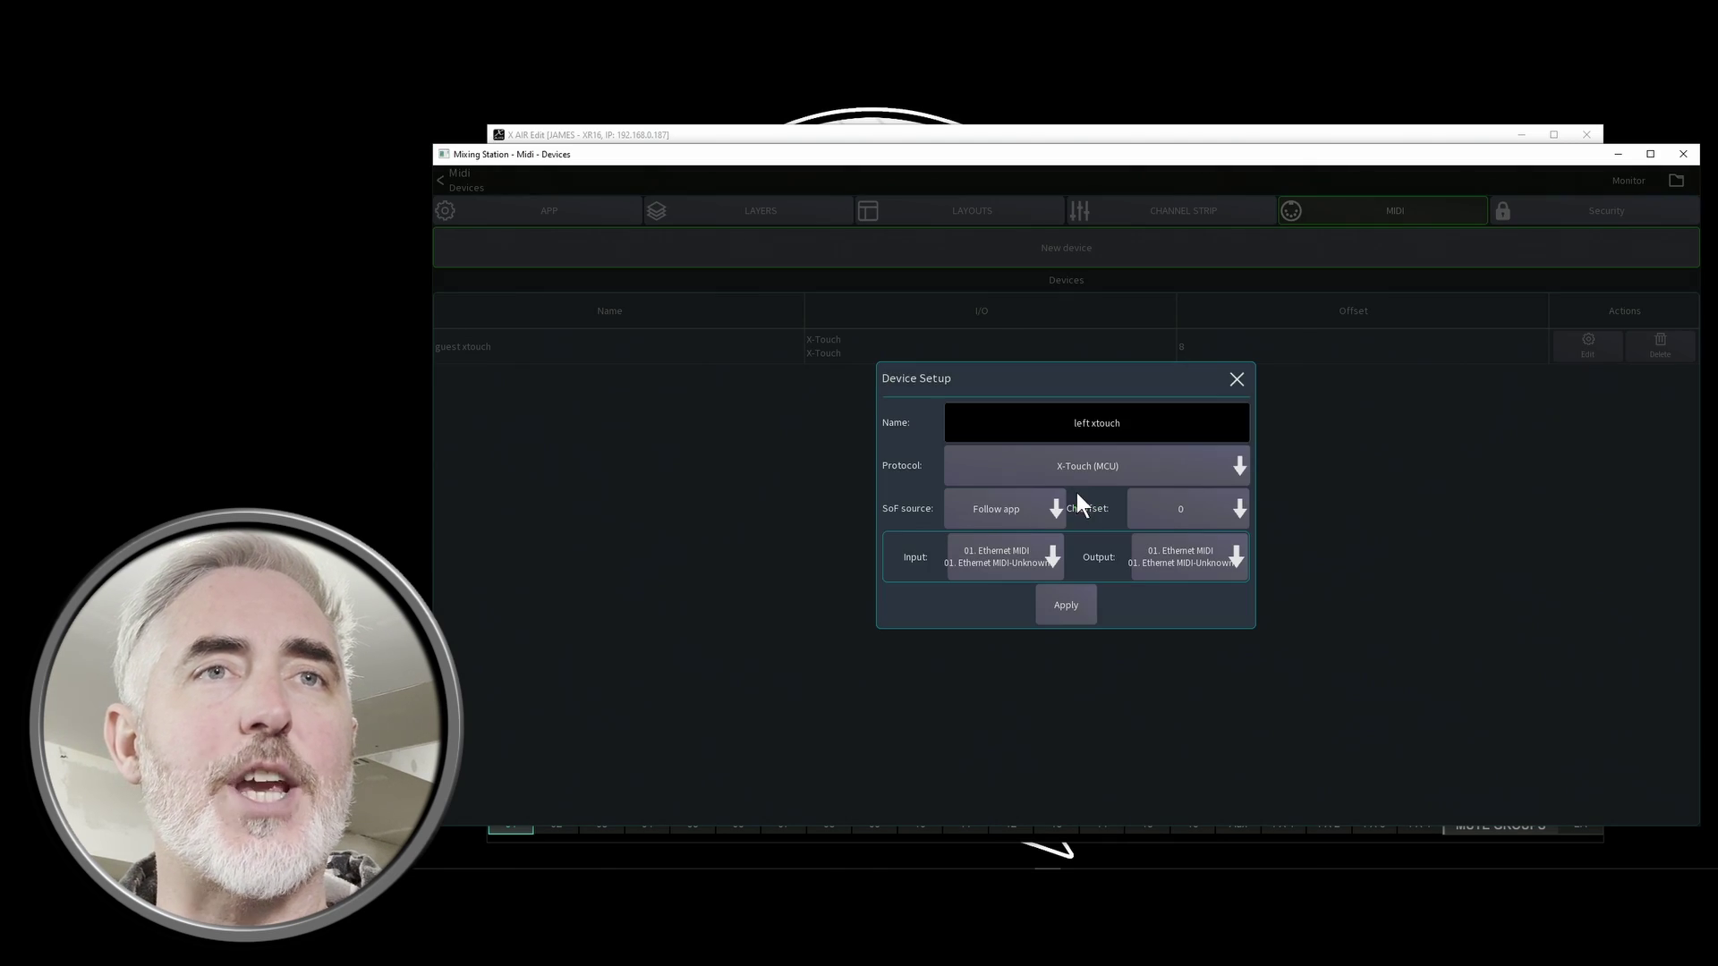
pyautogui.click(980, 550)
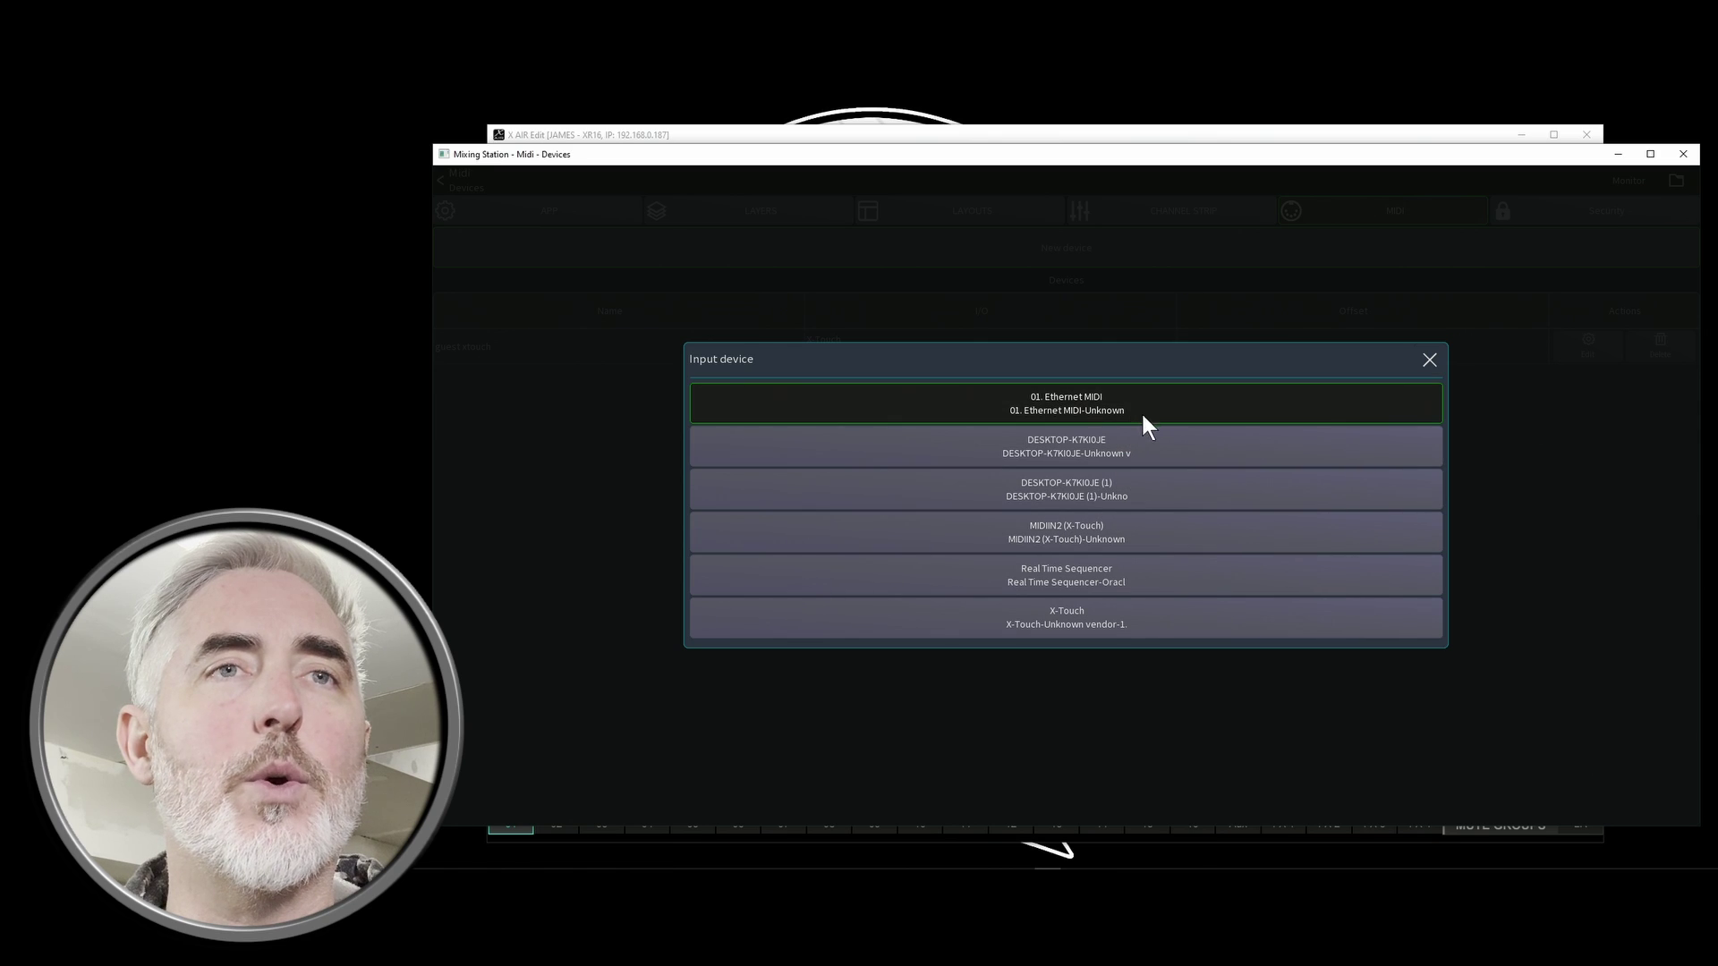
pyautogui.click(1098, 441)
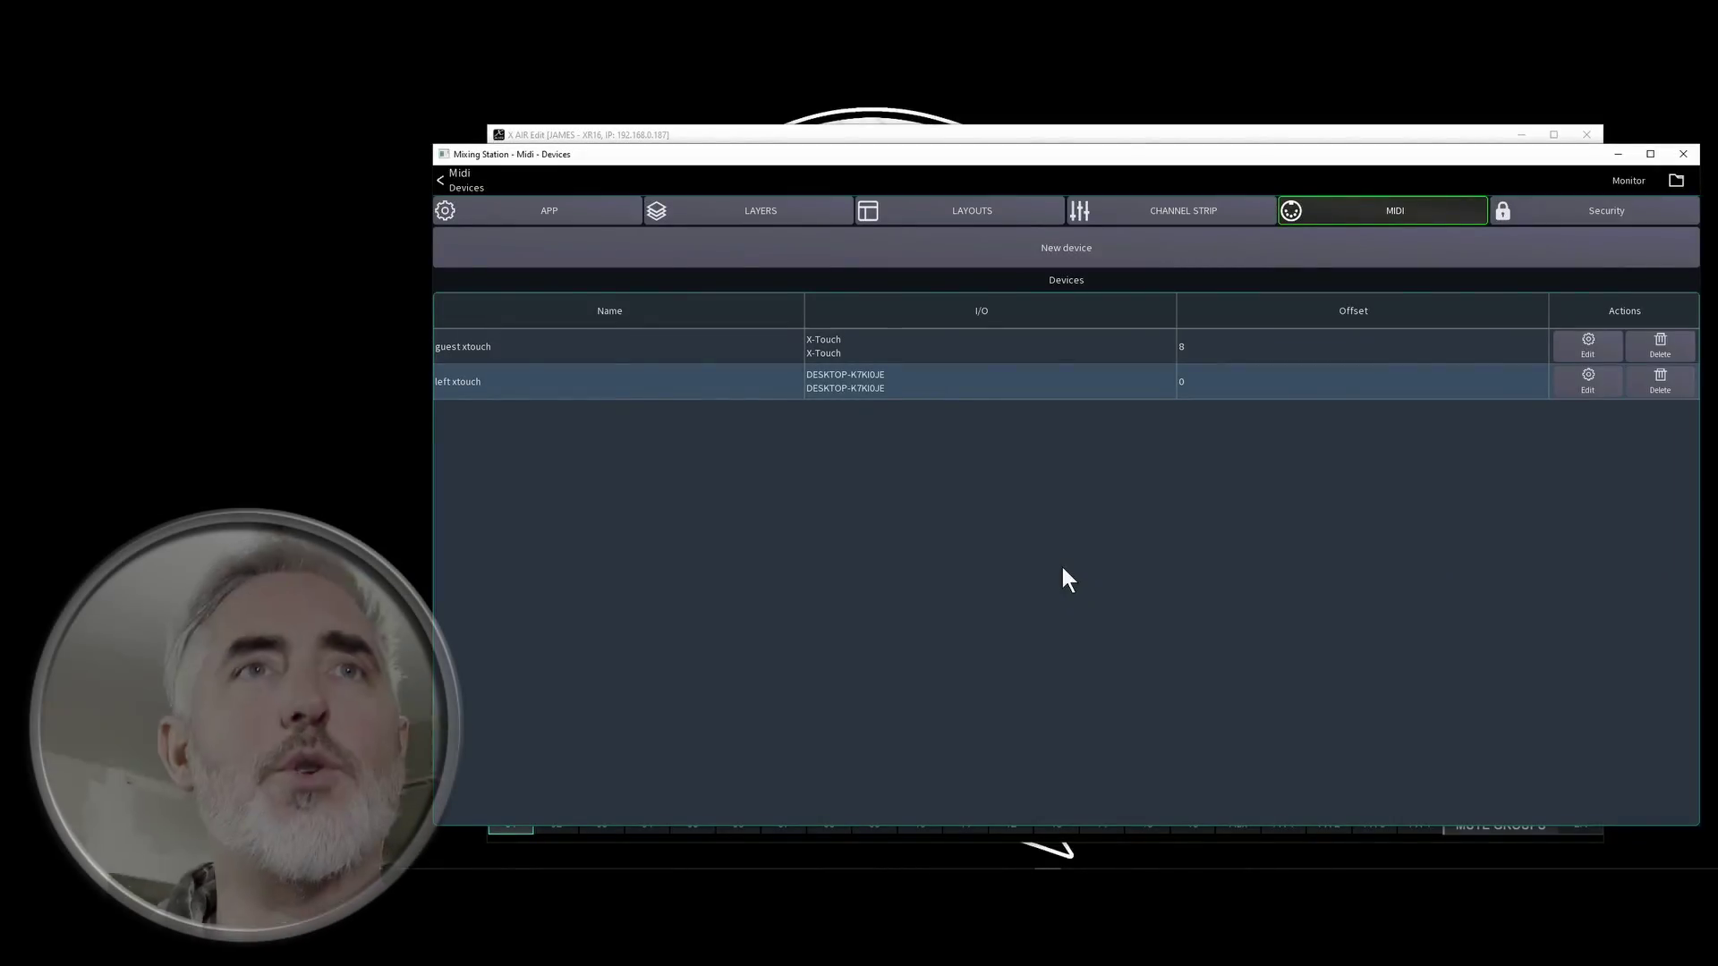
# - Create a new MIDI device and rename it from Device-3 to 'right xtouch'
pyautogui.click(1027, 263)
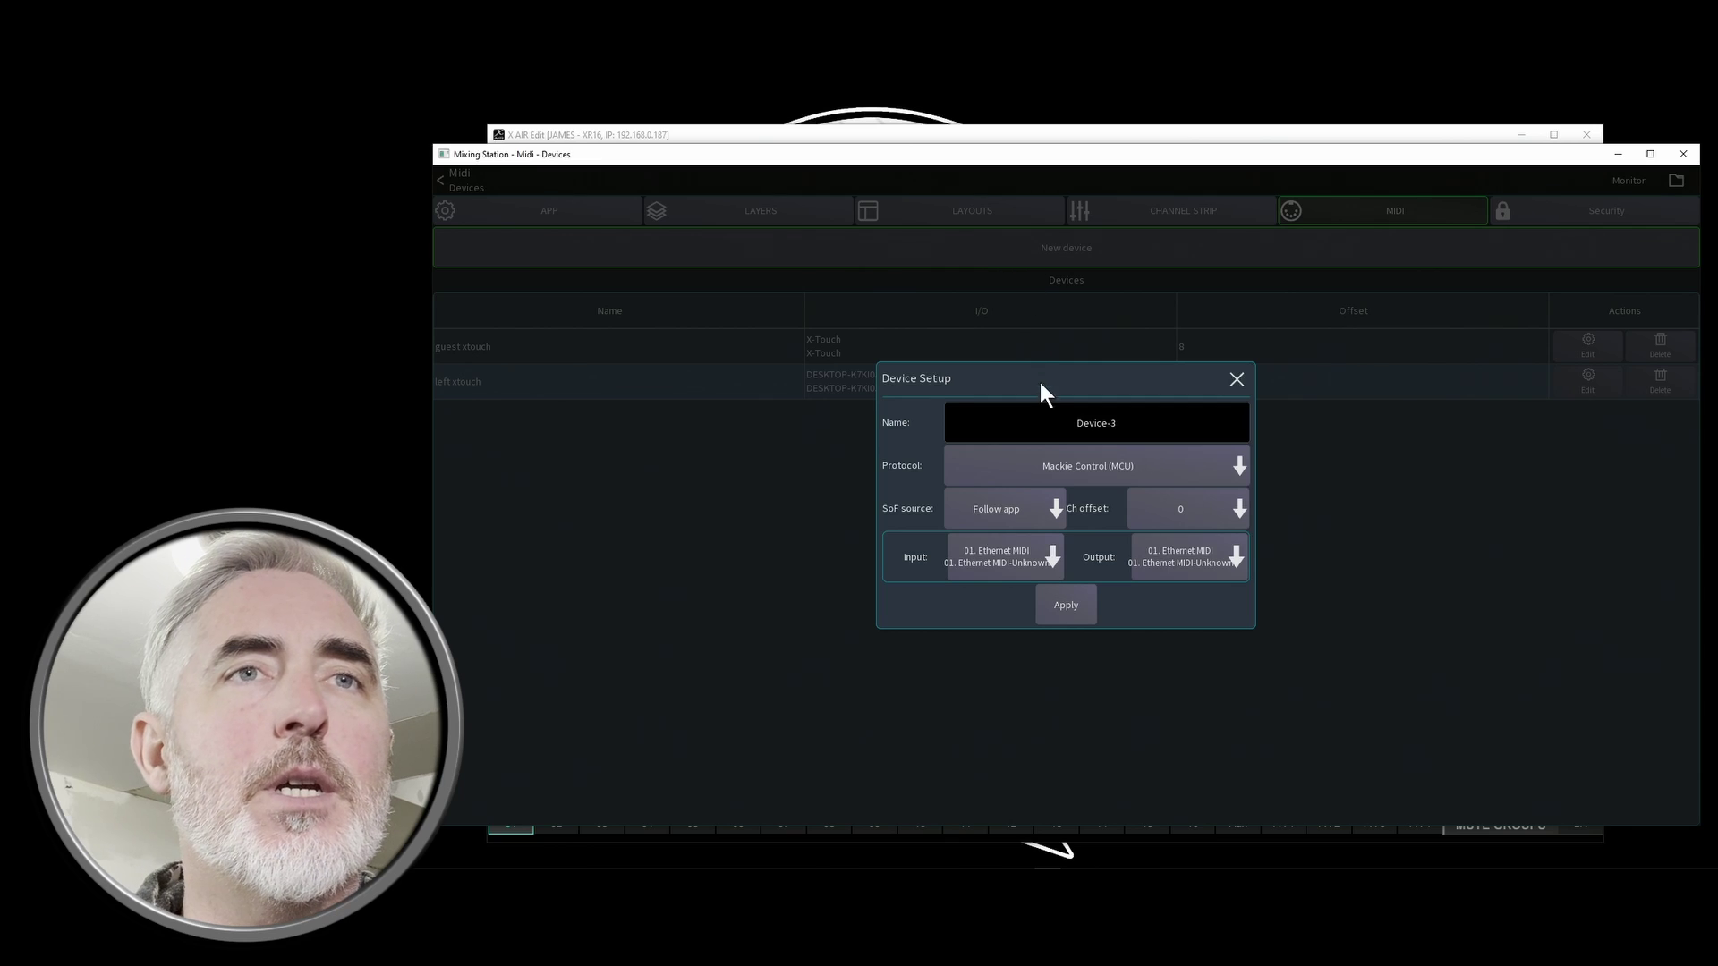
pyautogui.click(1112, 433)
pyautogui.hotkey('ctrl', 'a')
pyautogui.write('rig')
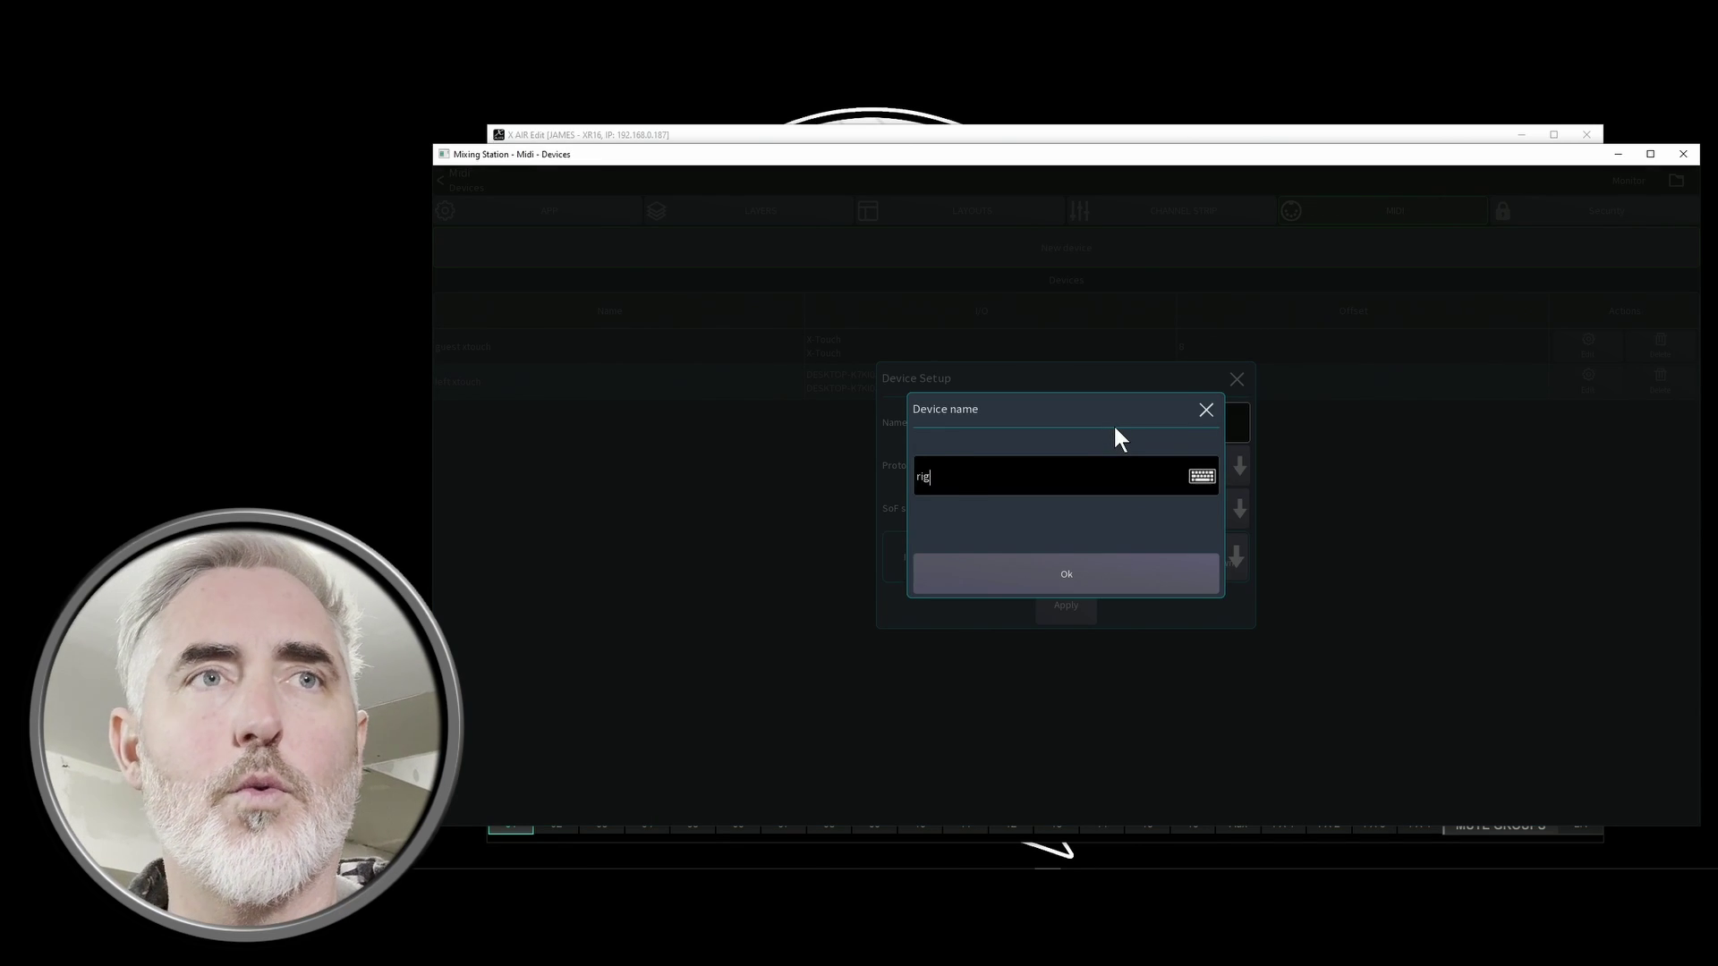
pyautogui.write('ht xtouch')
pyautogui.press('Return')
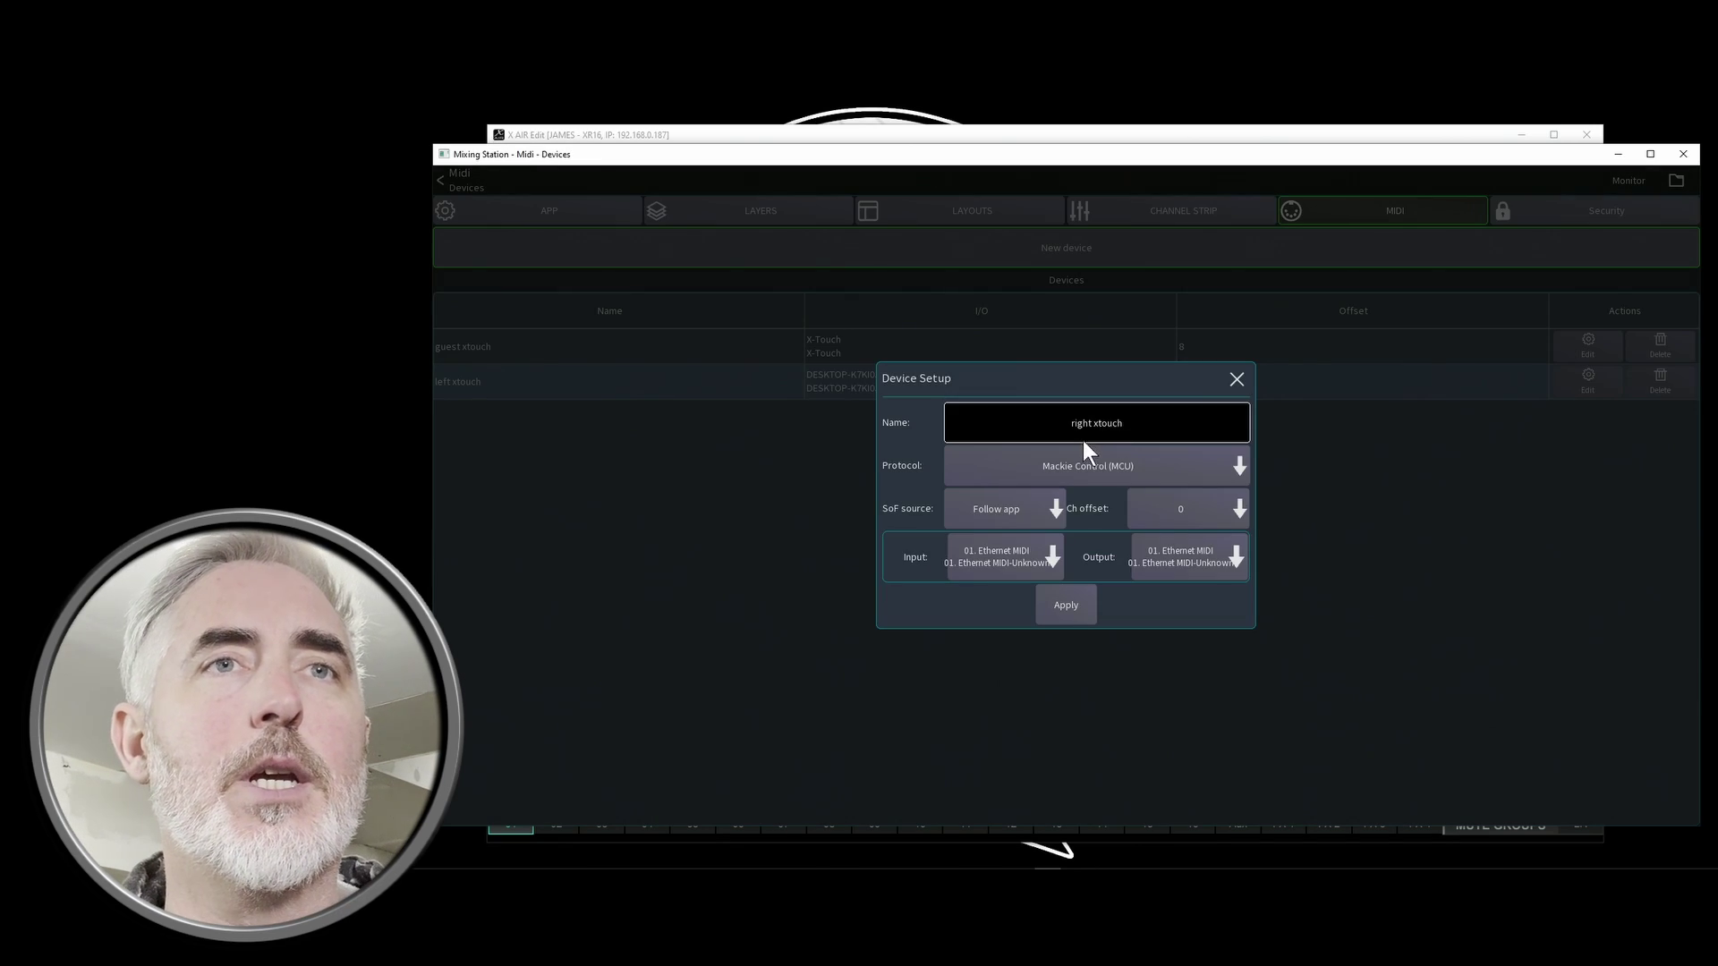
# - Set it to X-Touch (MCU), port DESKTOP-K7KI0JE (1), channel offset 8, and apply
pyautogui.click(1077, 459)
pyautogui.click(1108, 487)
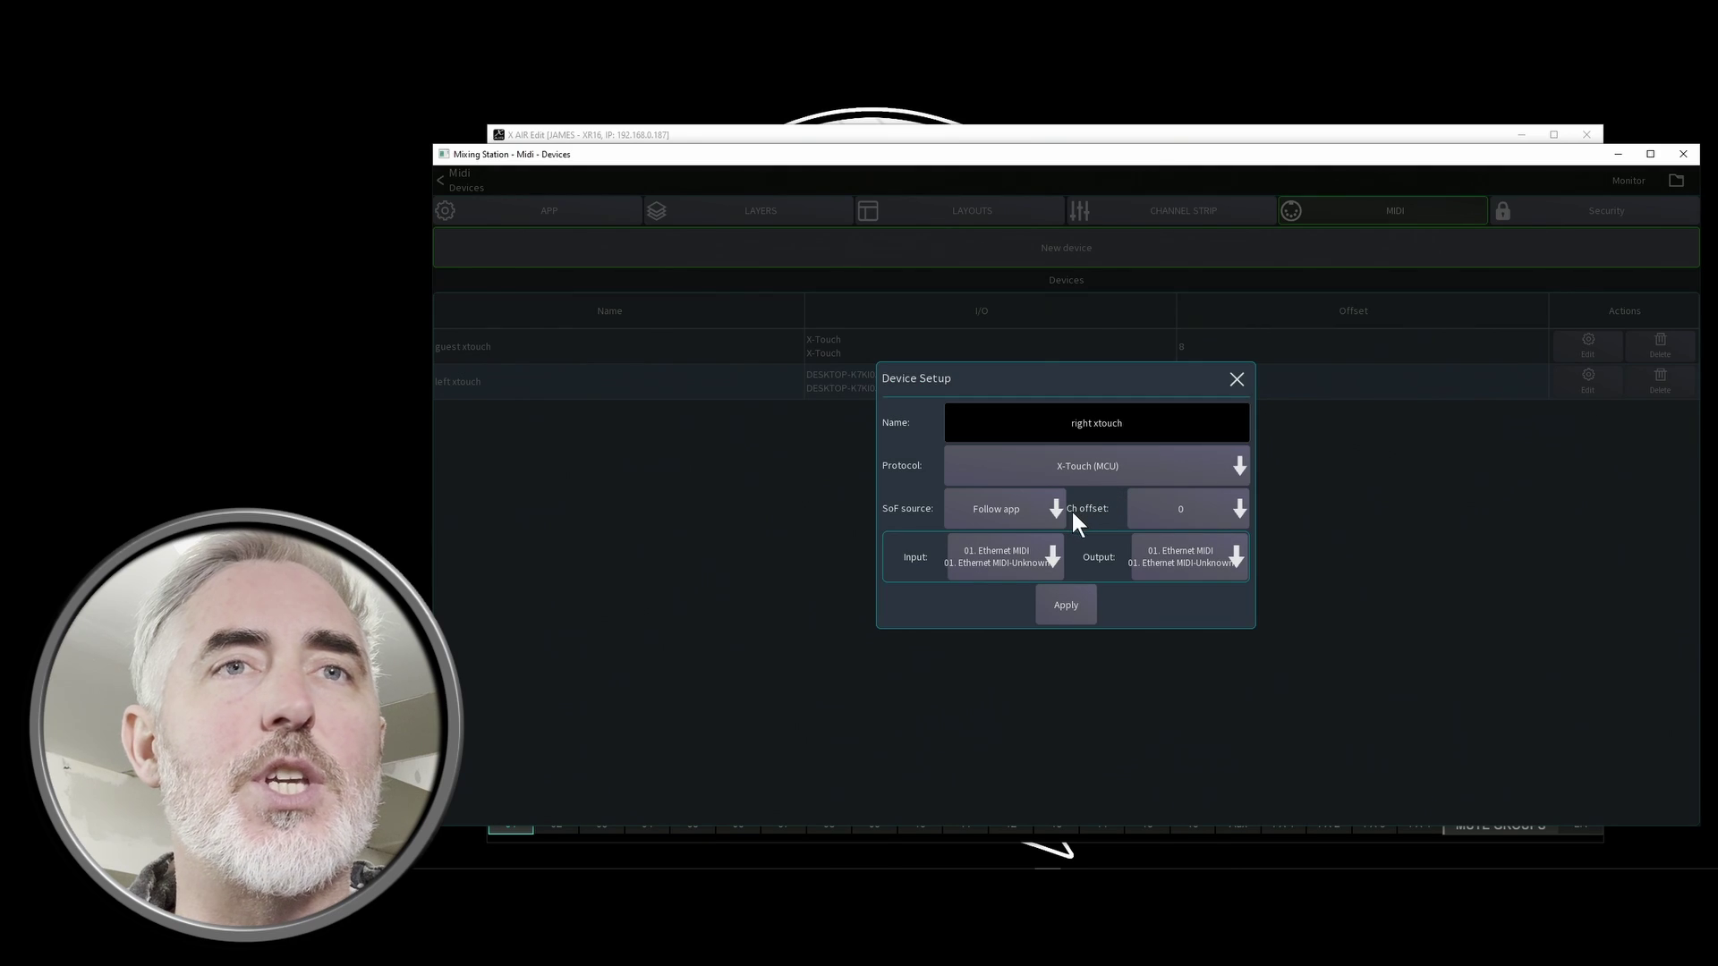
pyautogui.click(966, 566)
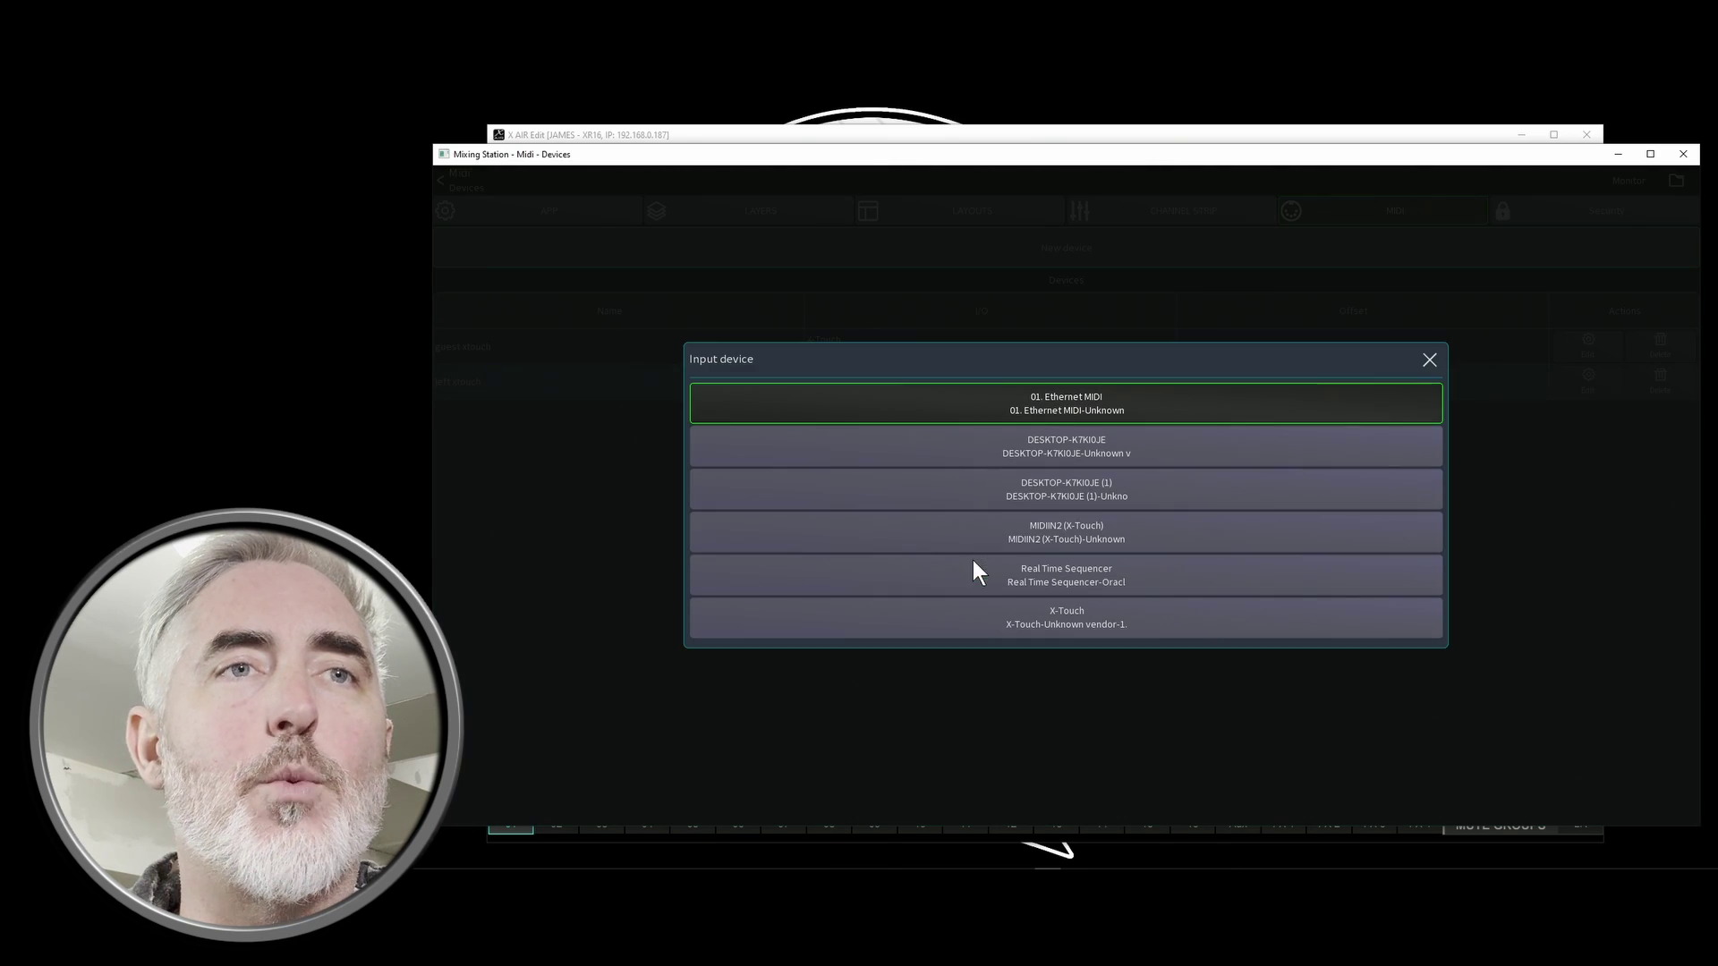
pyautogui.click(1106, 489)
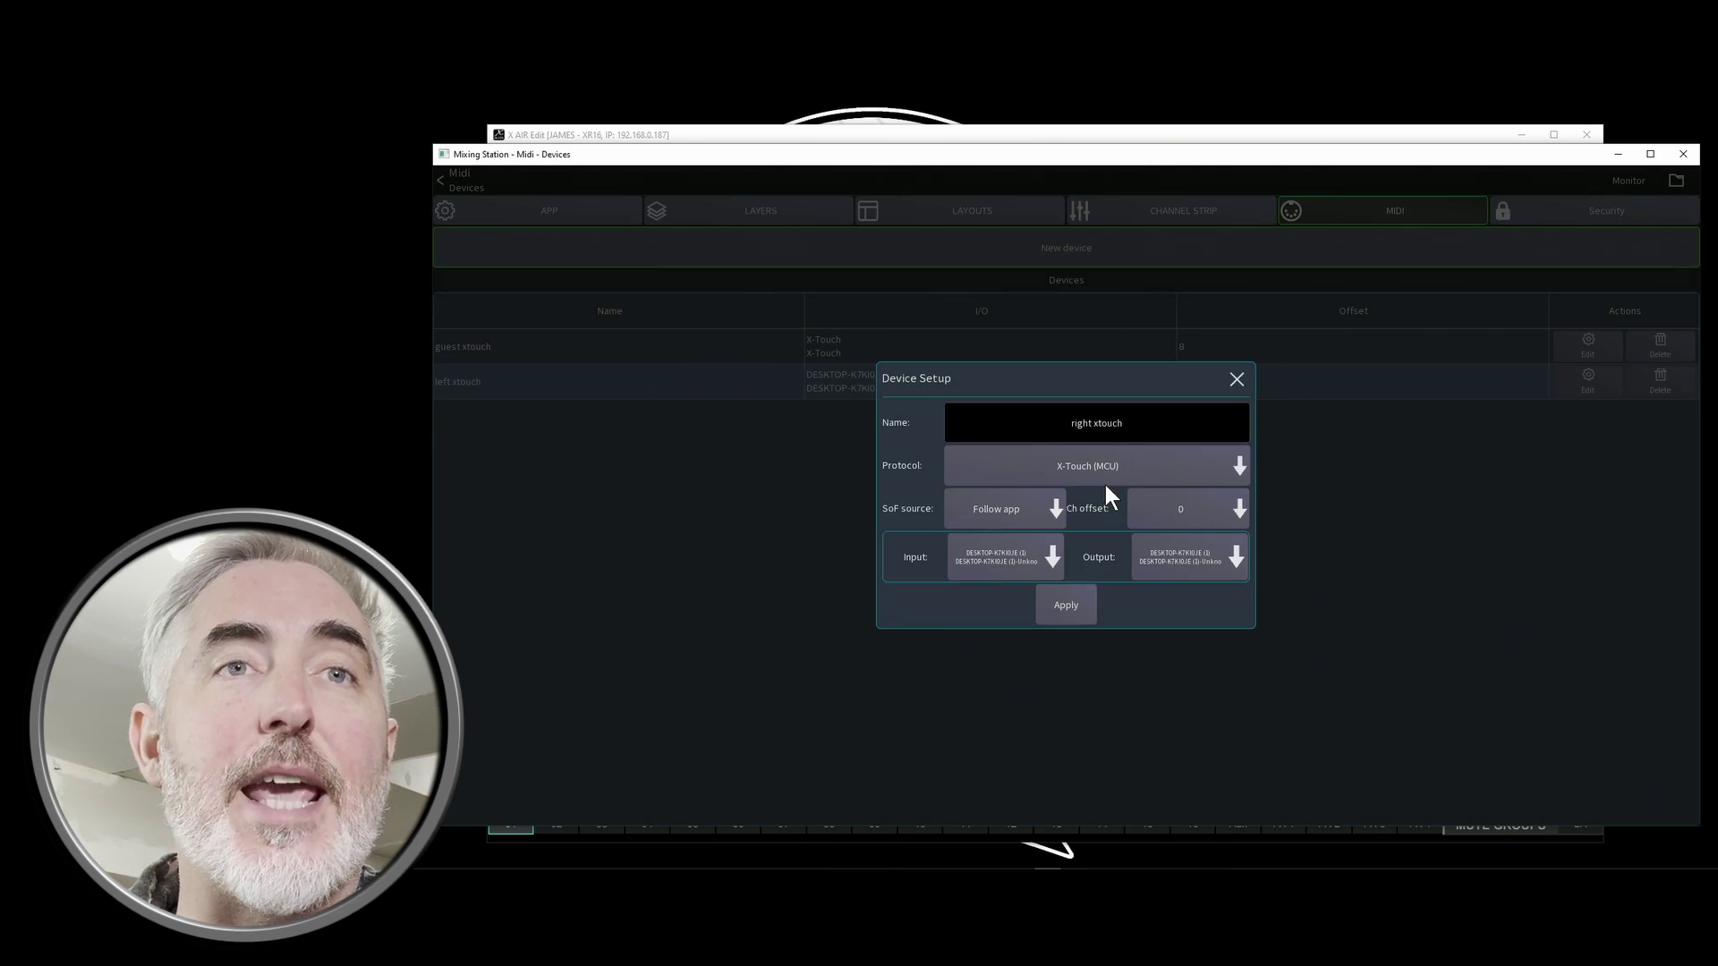
pyautogui.click(1177, 508)
pyautogui.click(1082, 443)
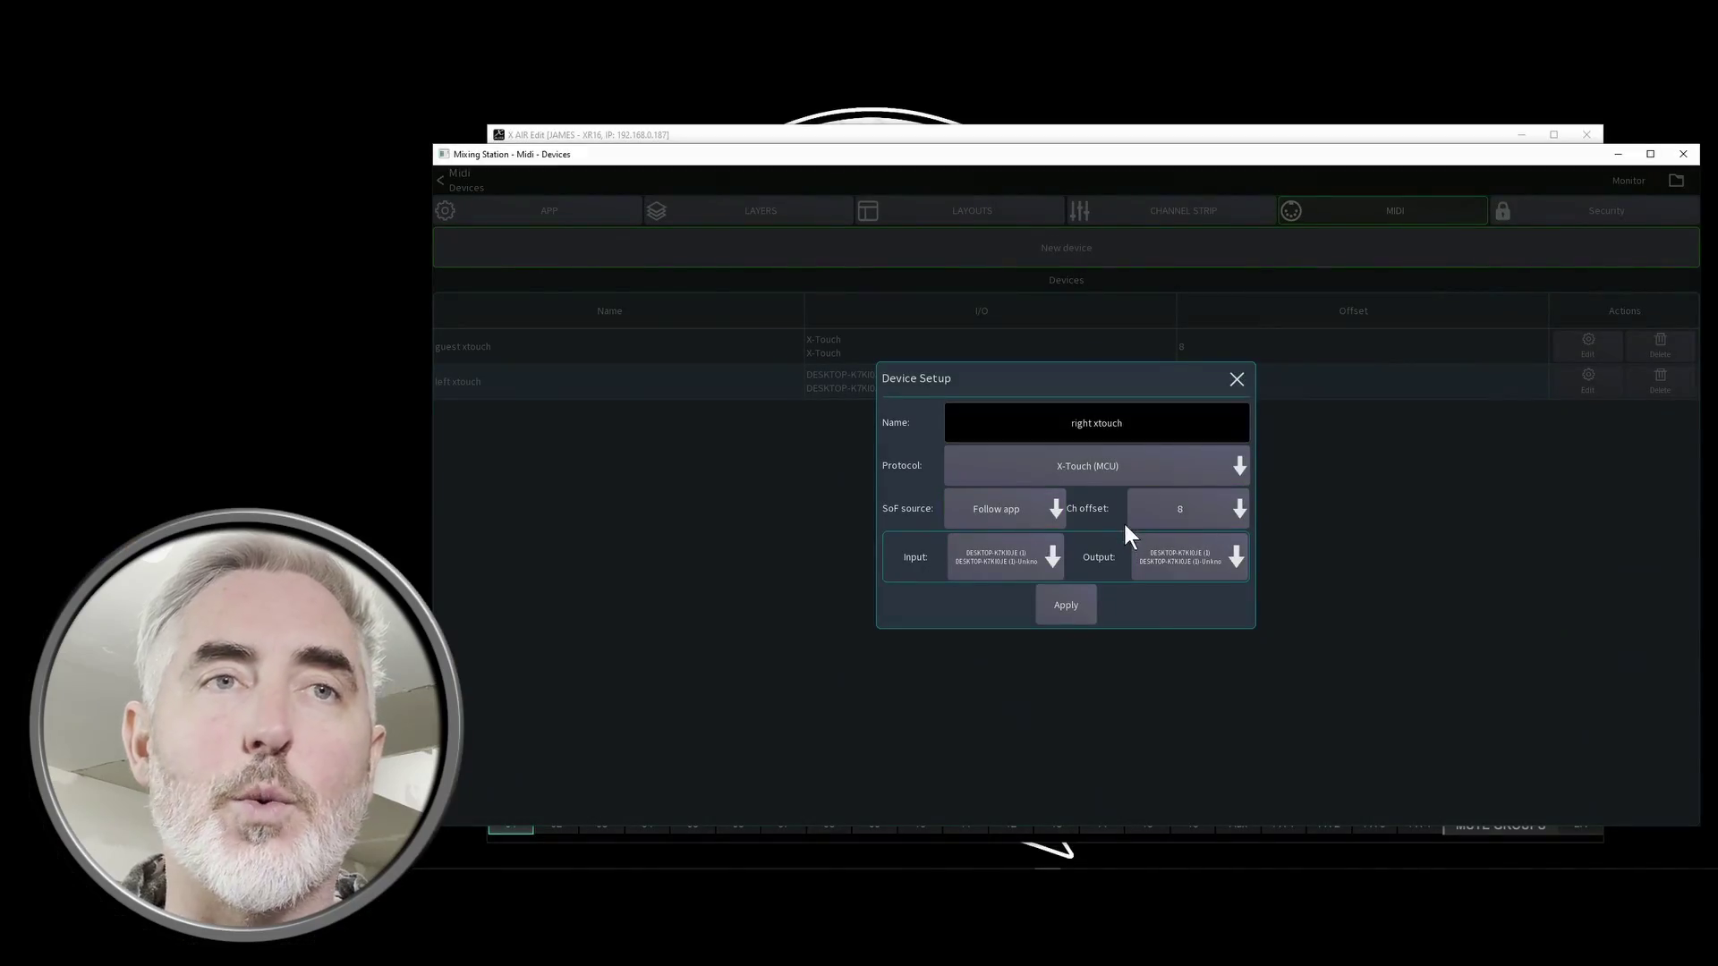
pyautogui.click(1065, 605)
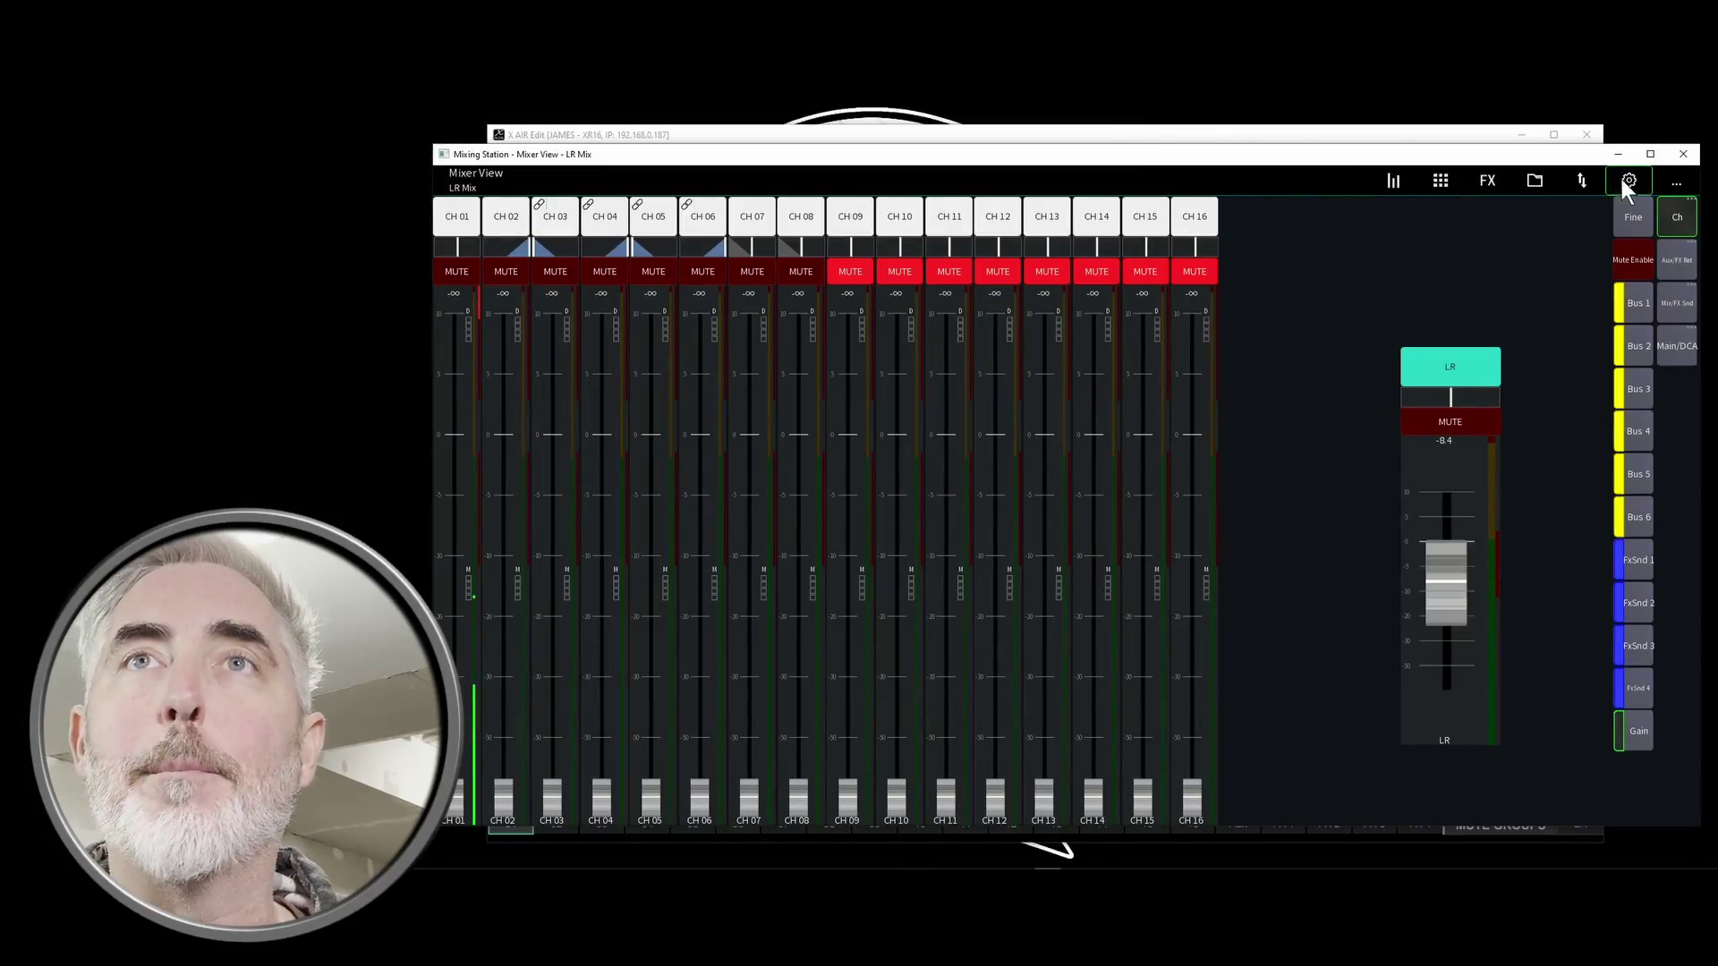
# - Open right xtouch's controller mappings and detect Fader-9 by moving the hardware fader
pyautogui.click(1624, 178)
pyautogui.click(1340, 215)
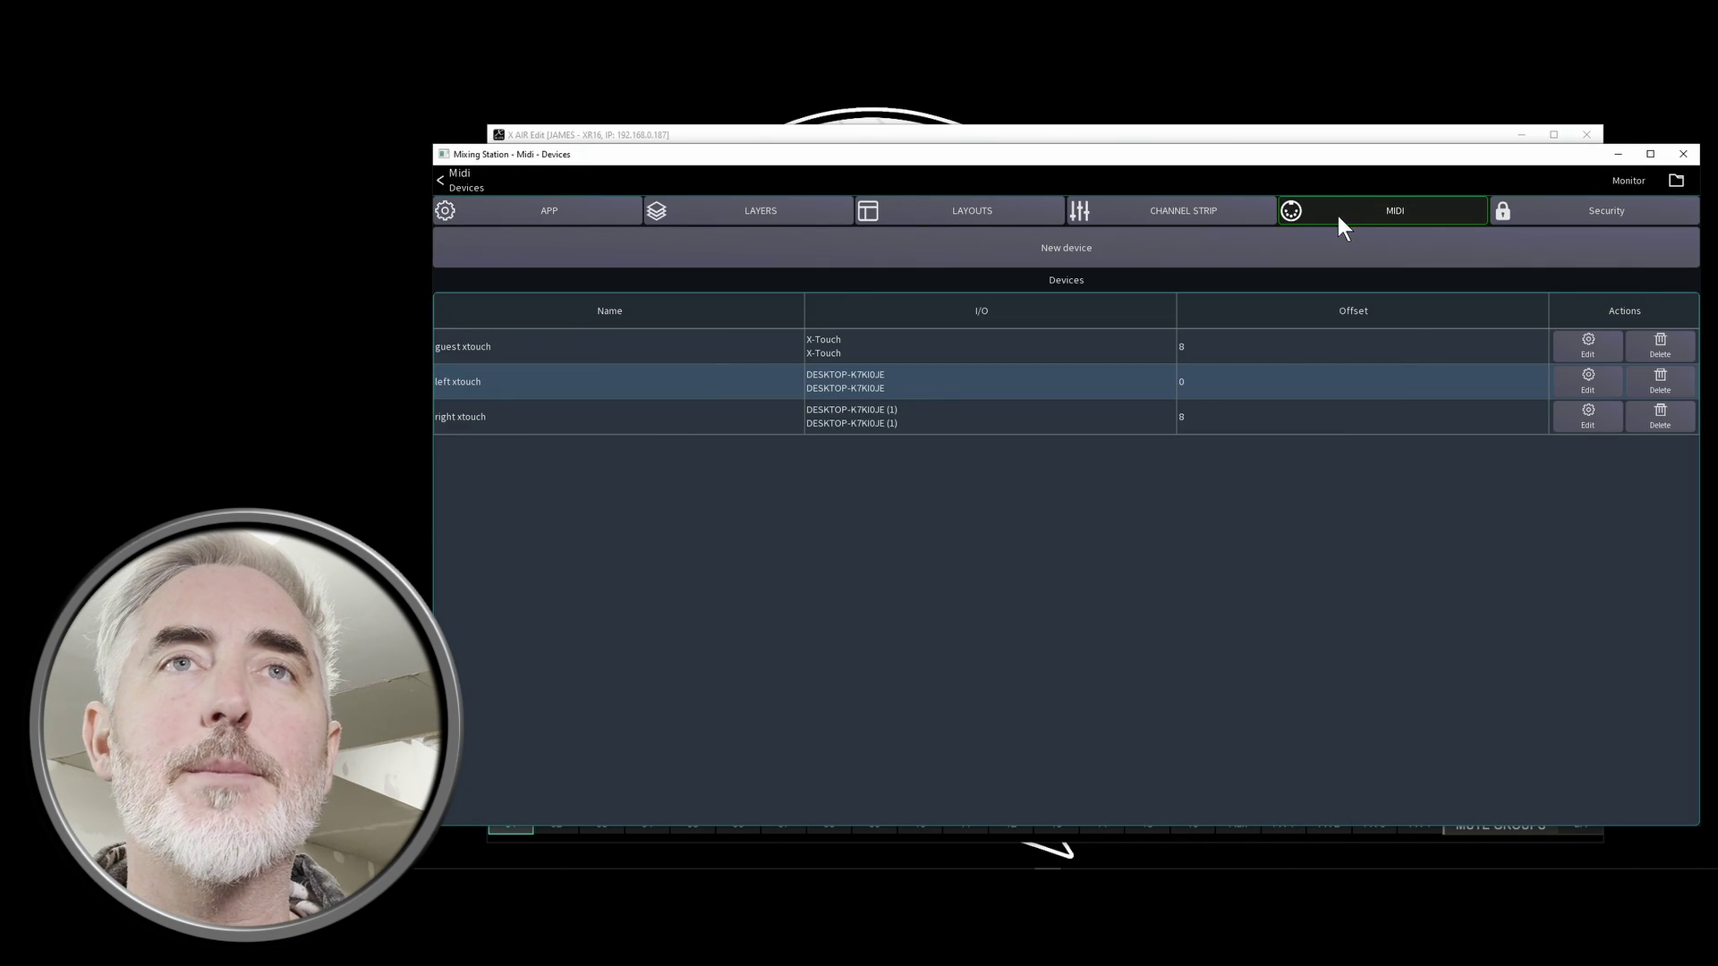
pyautogui.click(991, 421)
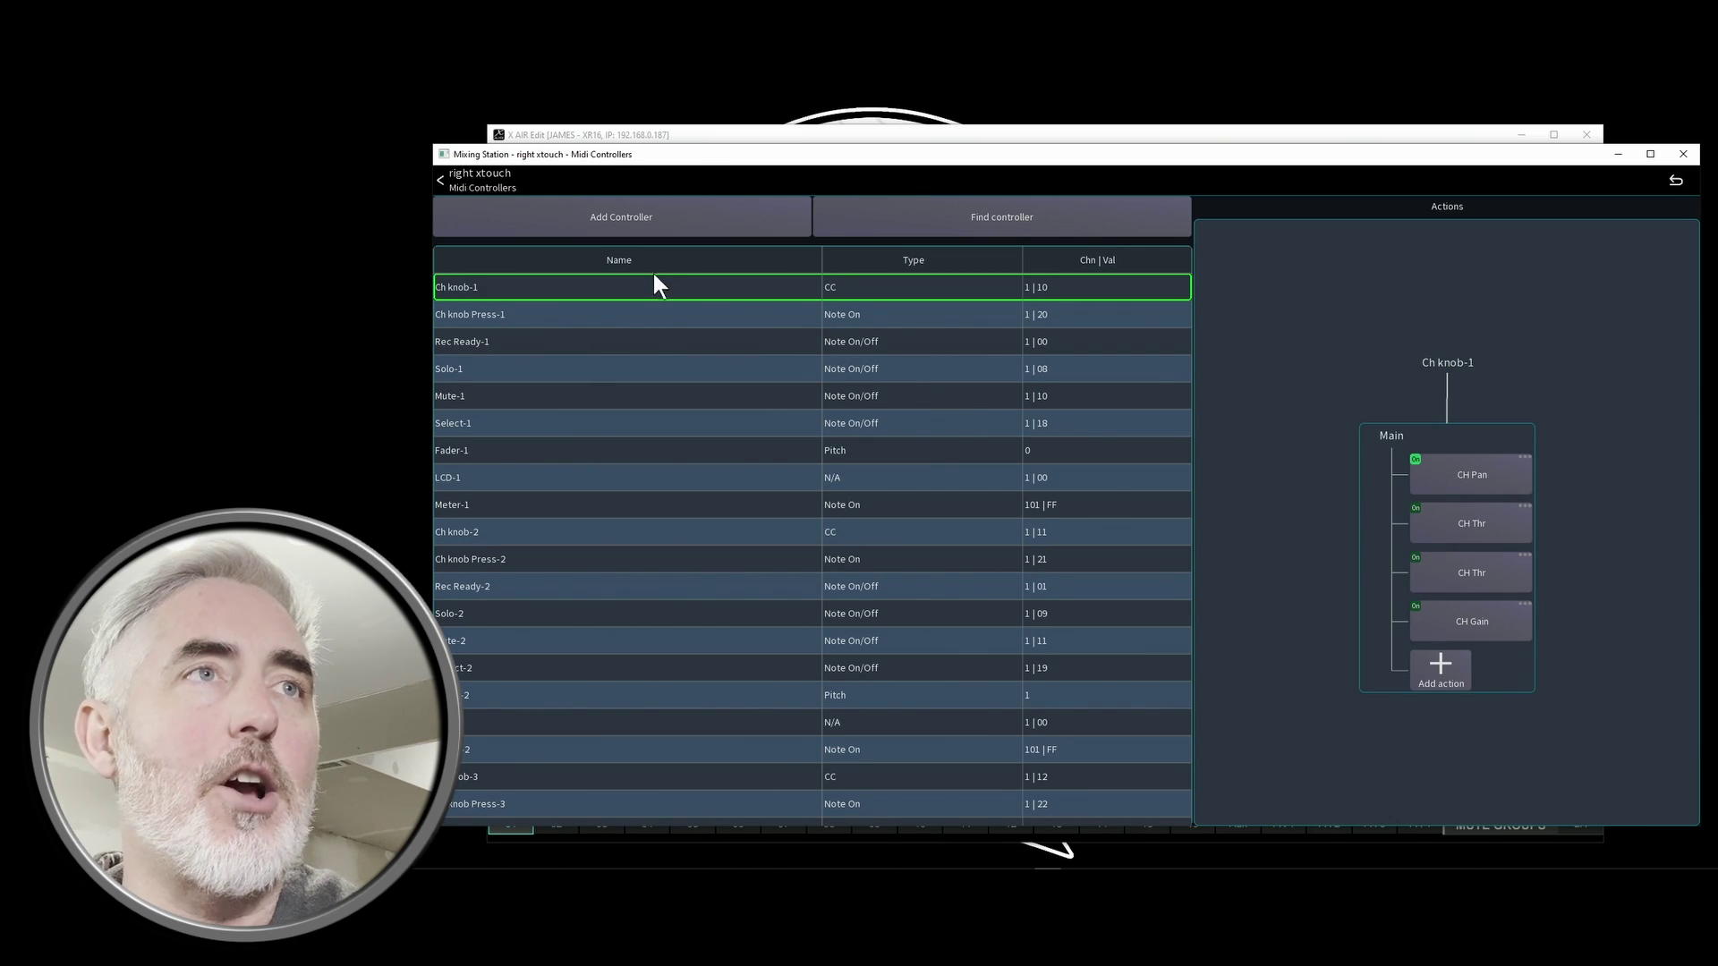
pyautogui.click(980, 225)
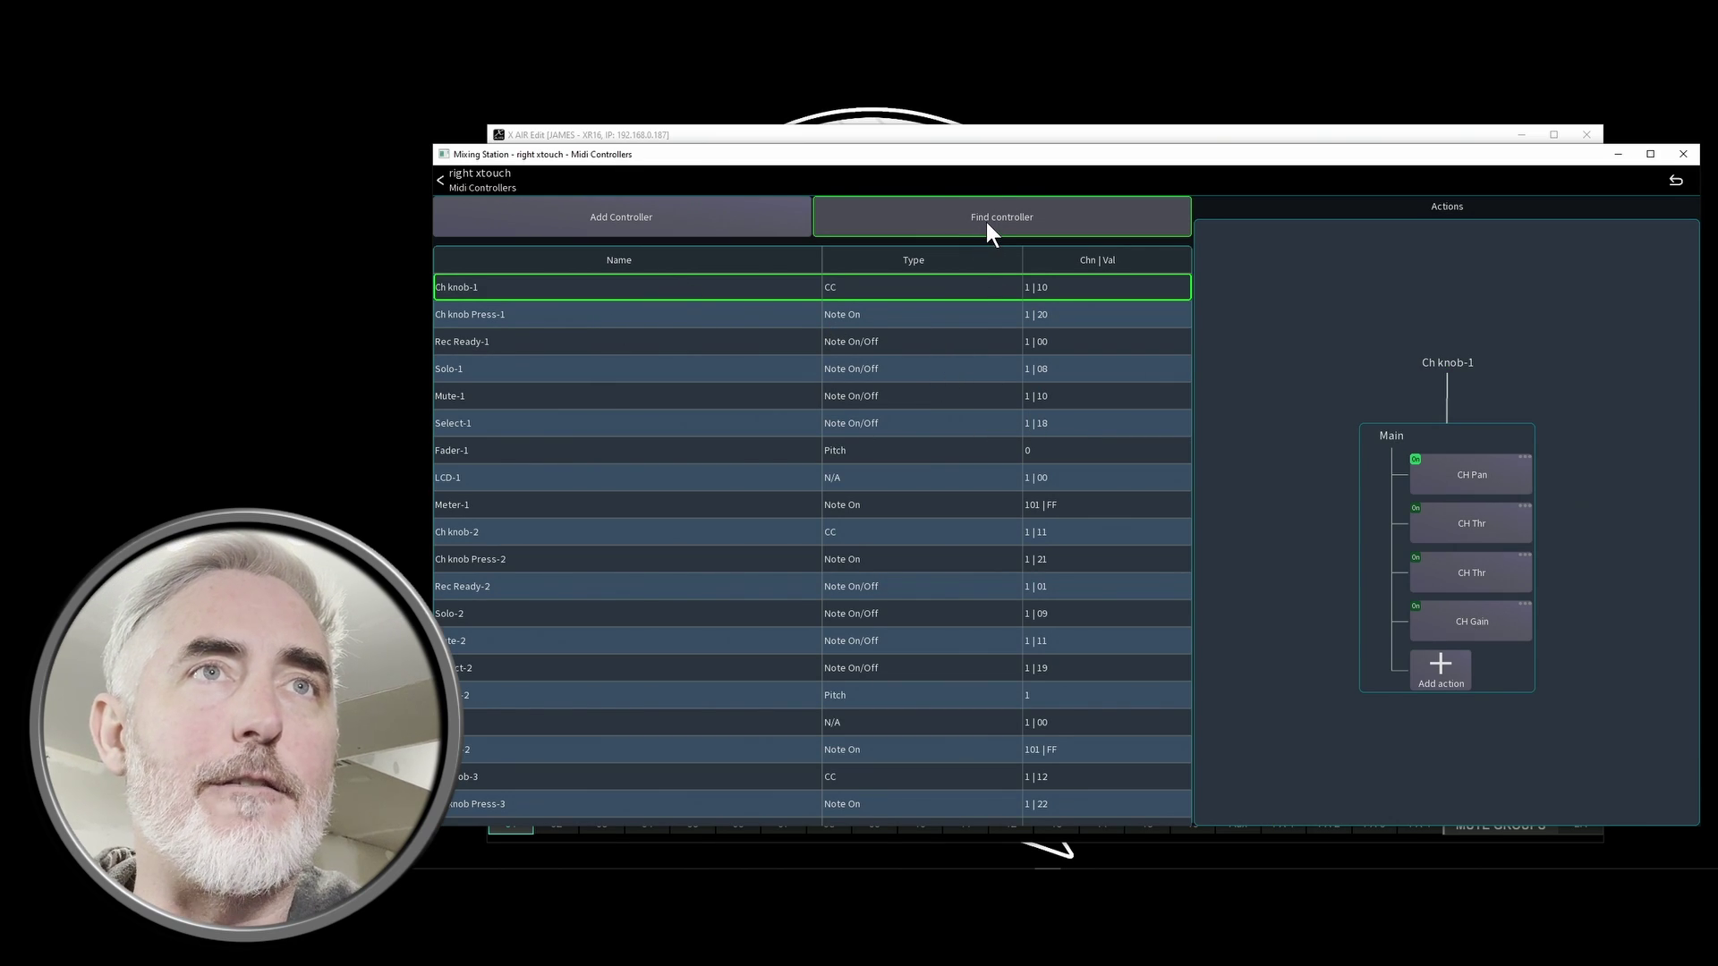
pyautogui.click(986, 222)
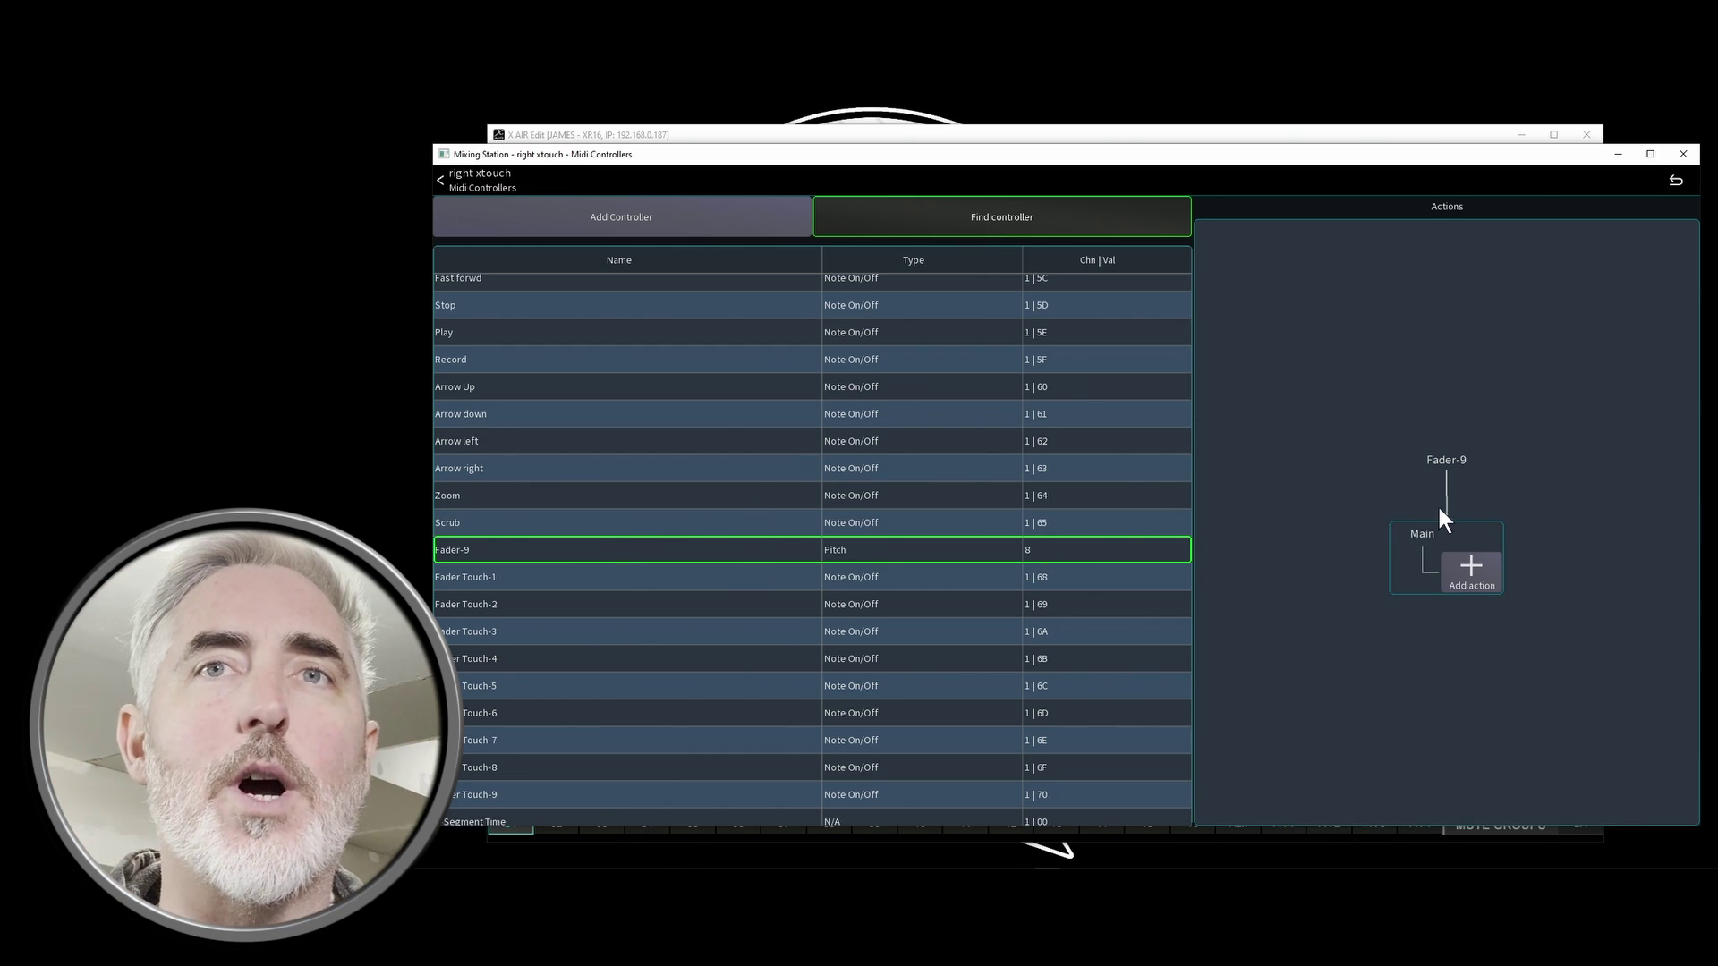
# - Add a Fader-9 action controlling the bus master channel's Main fader level and save it
pyautogui.click(1468, 571)
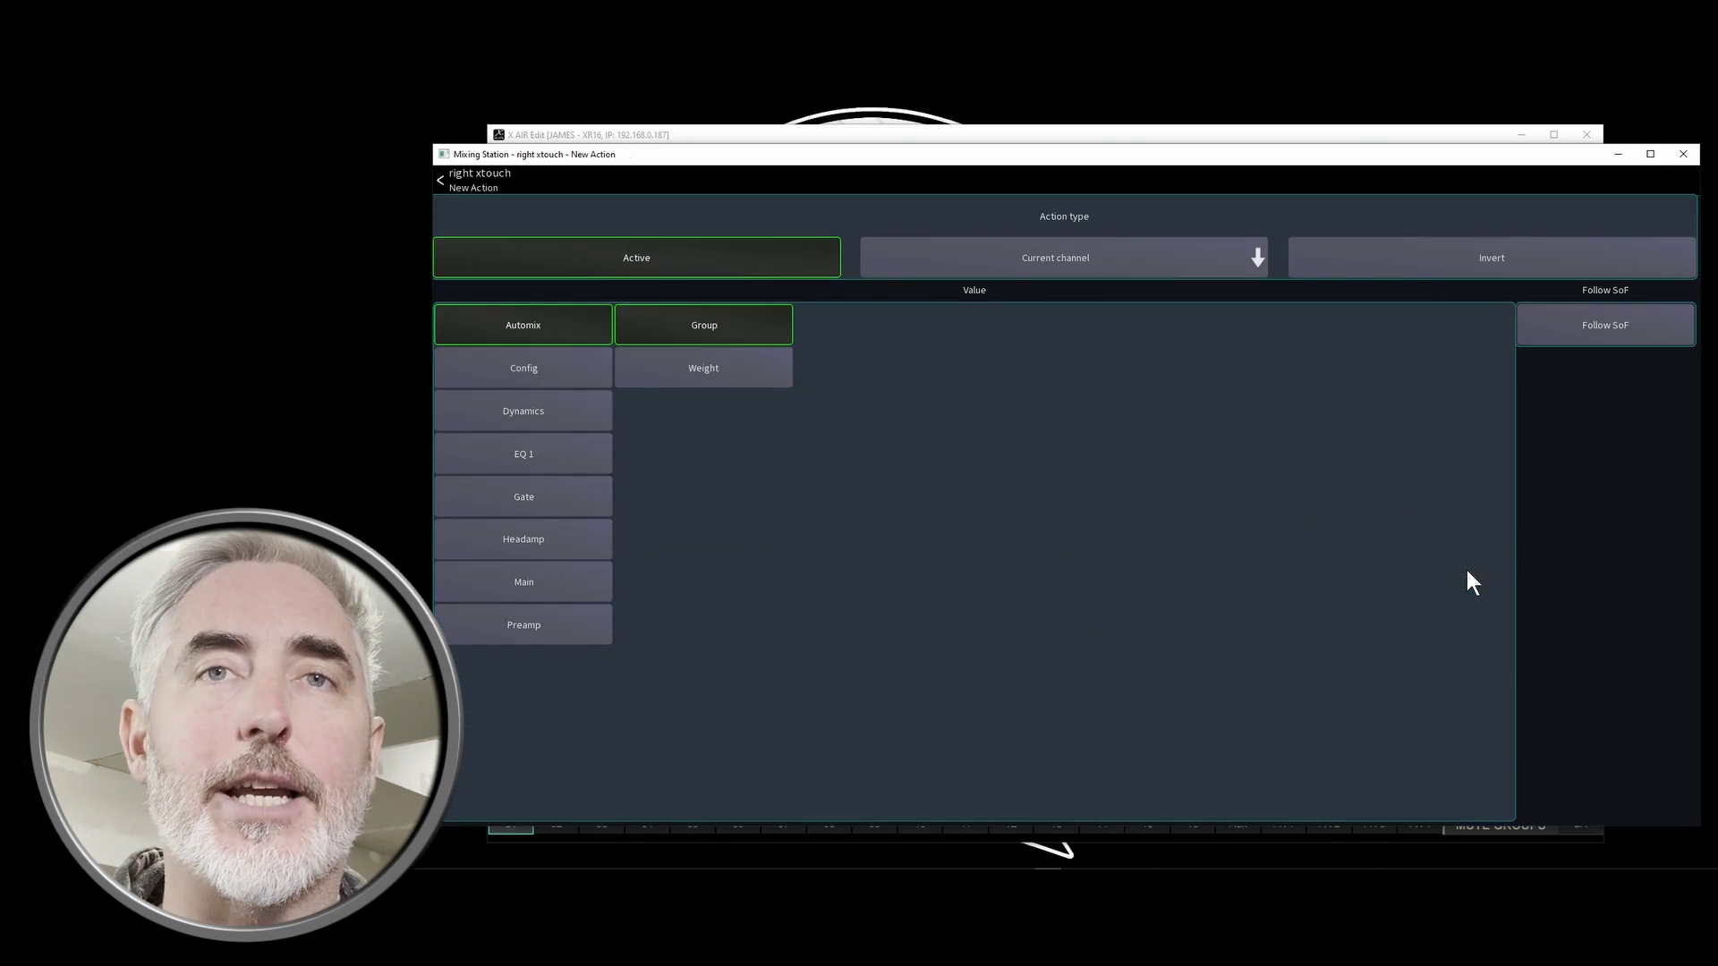
pyautogui.click(1022, 255)
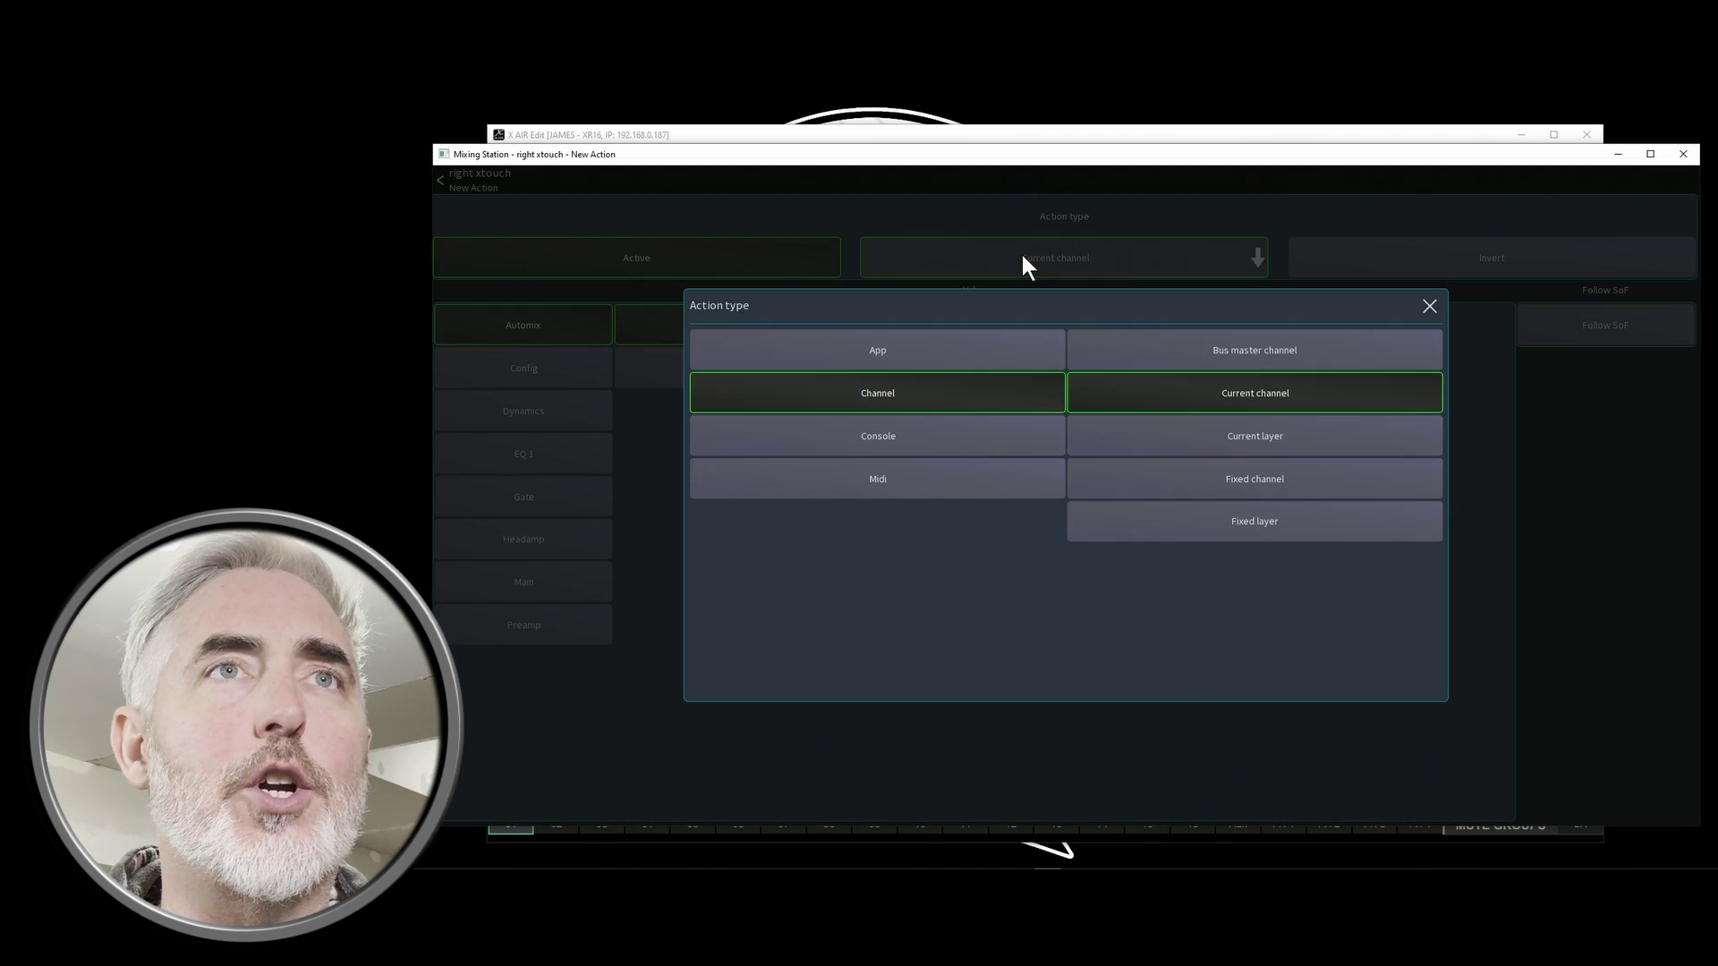
pyautogui.click(1243, 350)
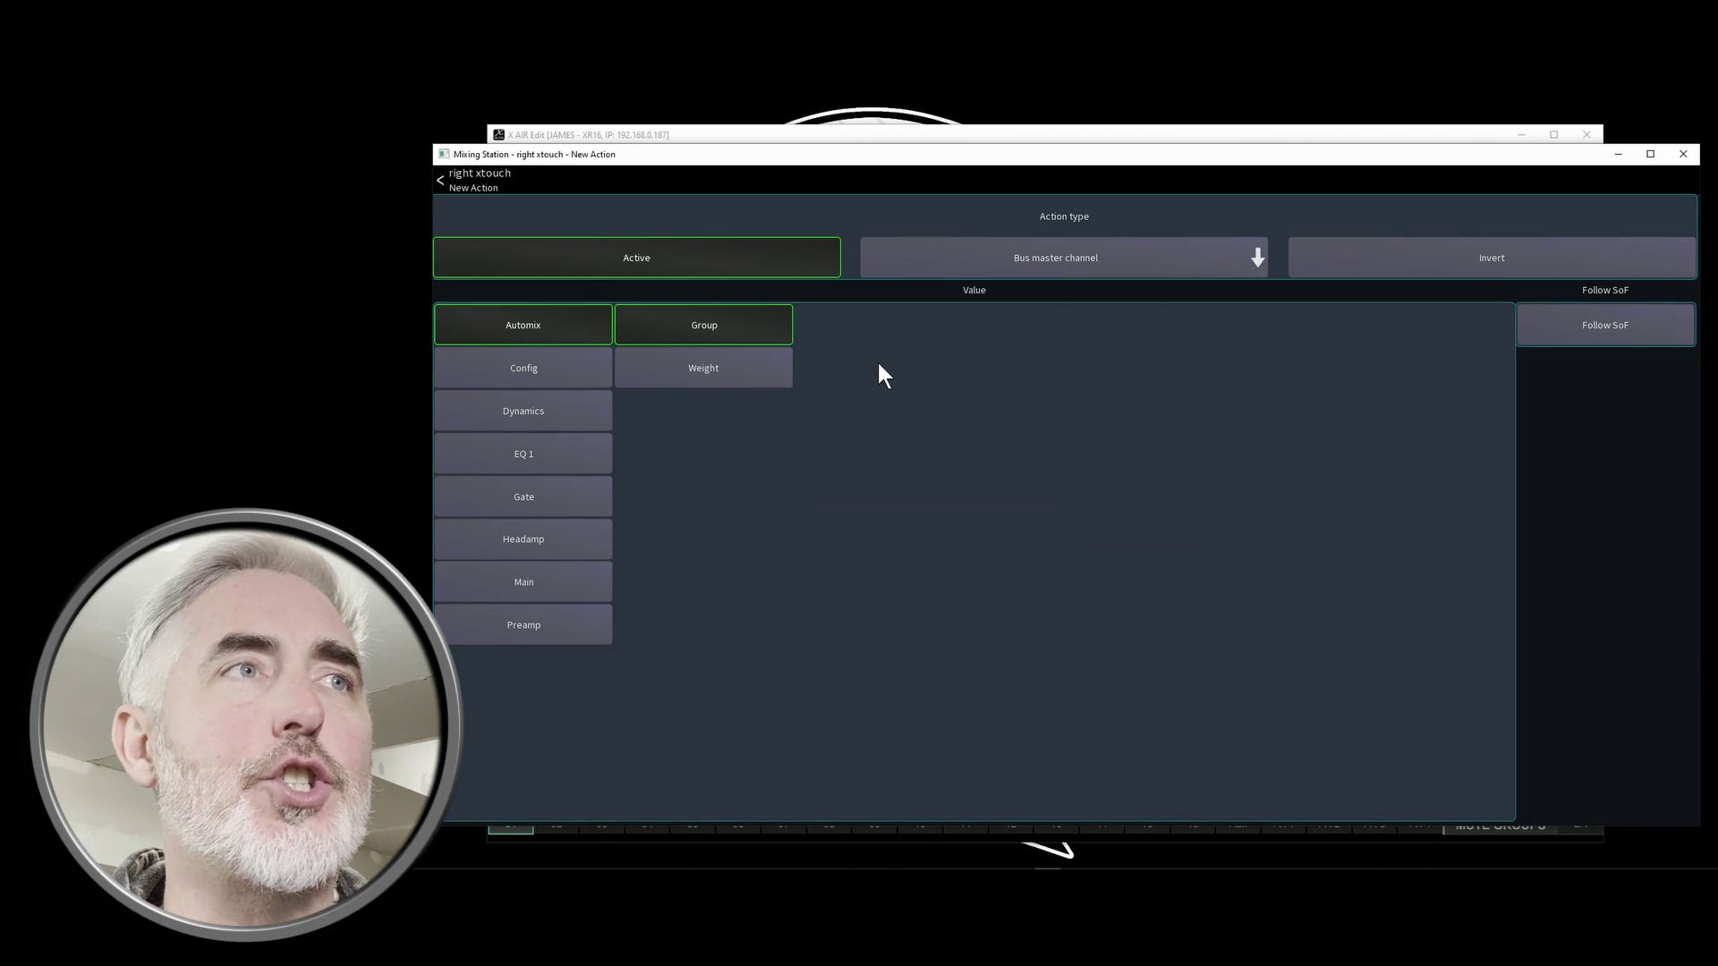
pyautogui.click(540, 587)
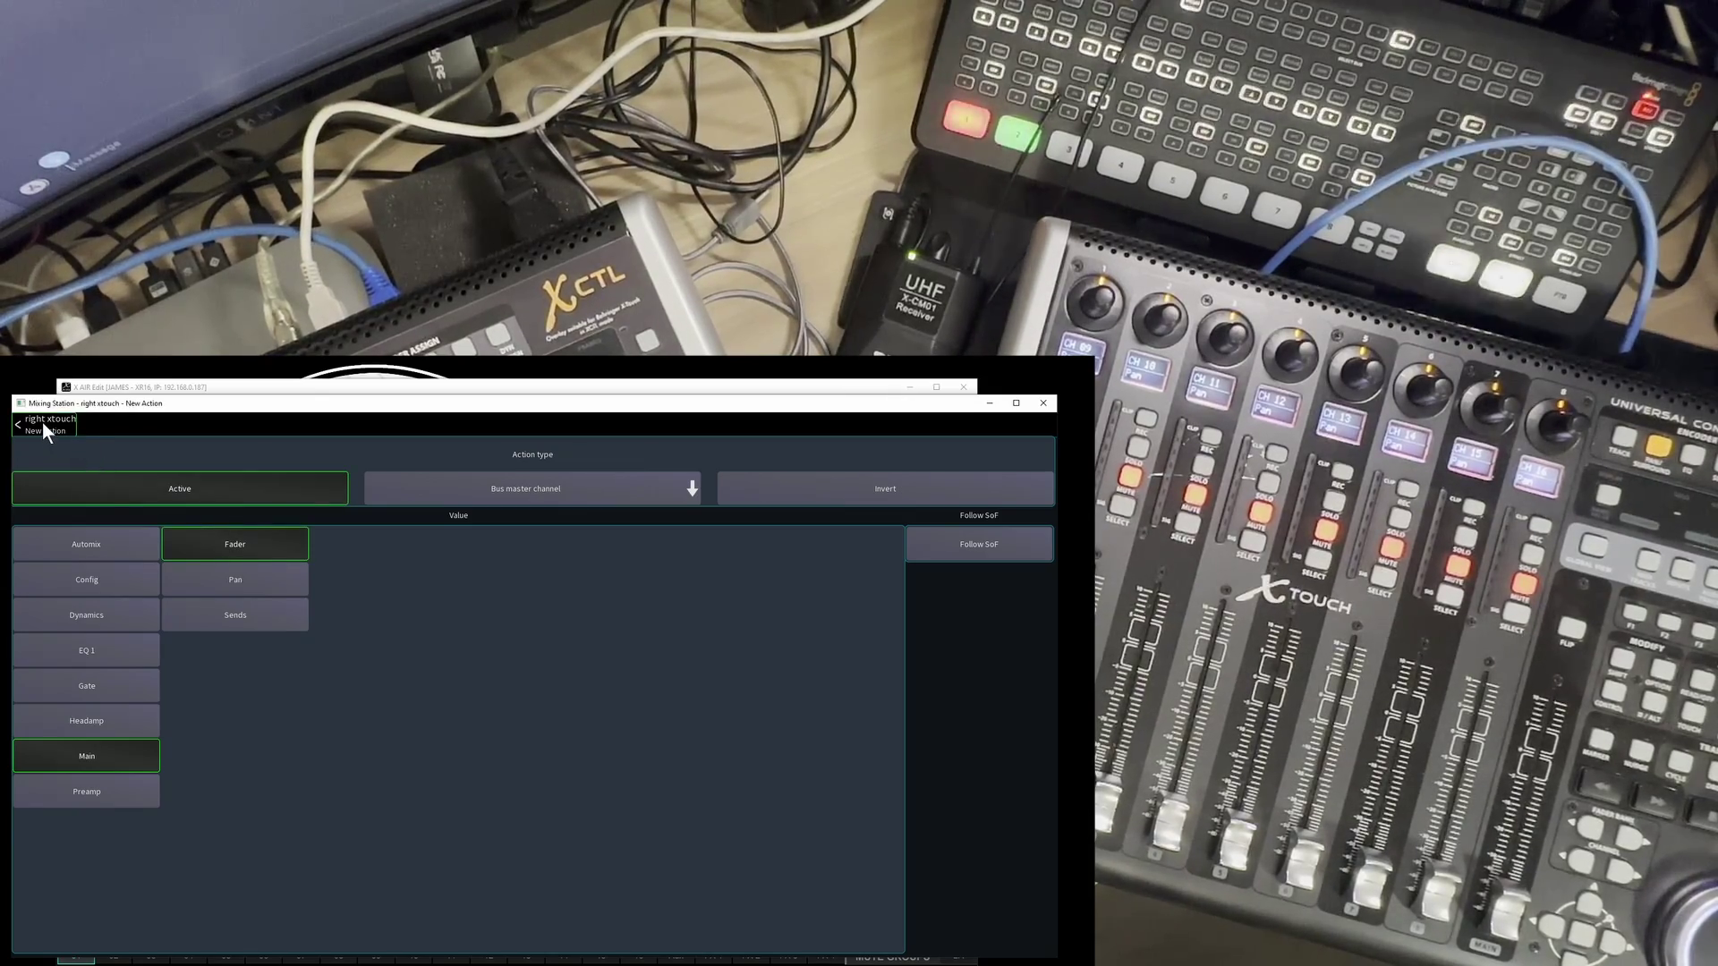
pyautogui.click(43, 426)
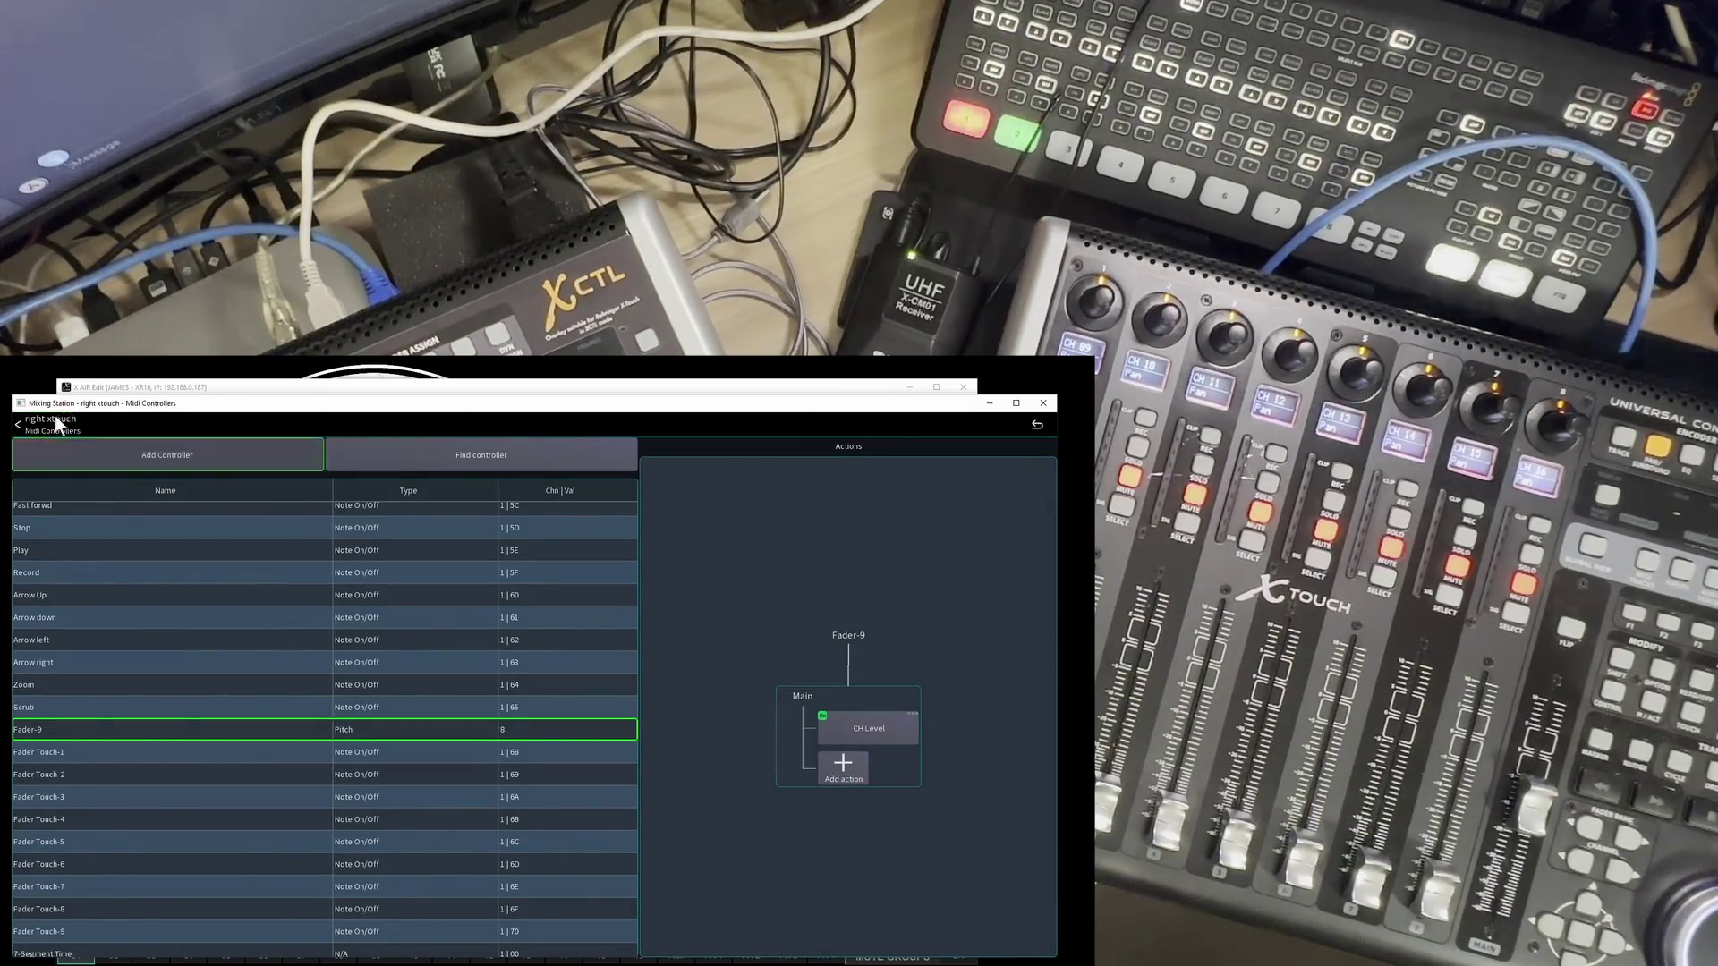
# - Back out through the MIDI devices list to the LR Mix view
pyautogui.click(35, 417)
pyautogui.click(22, 426)
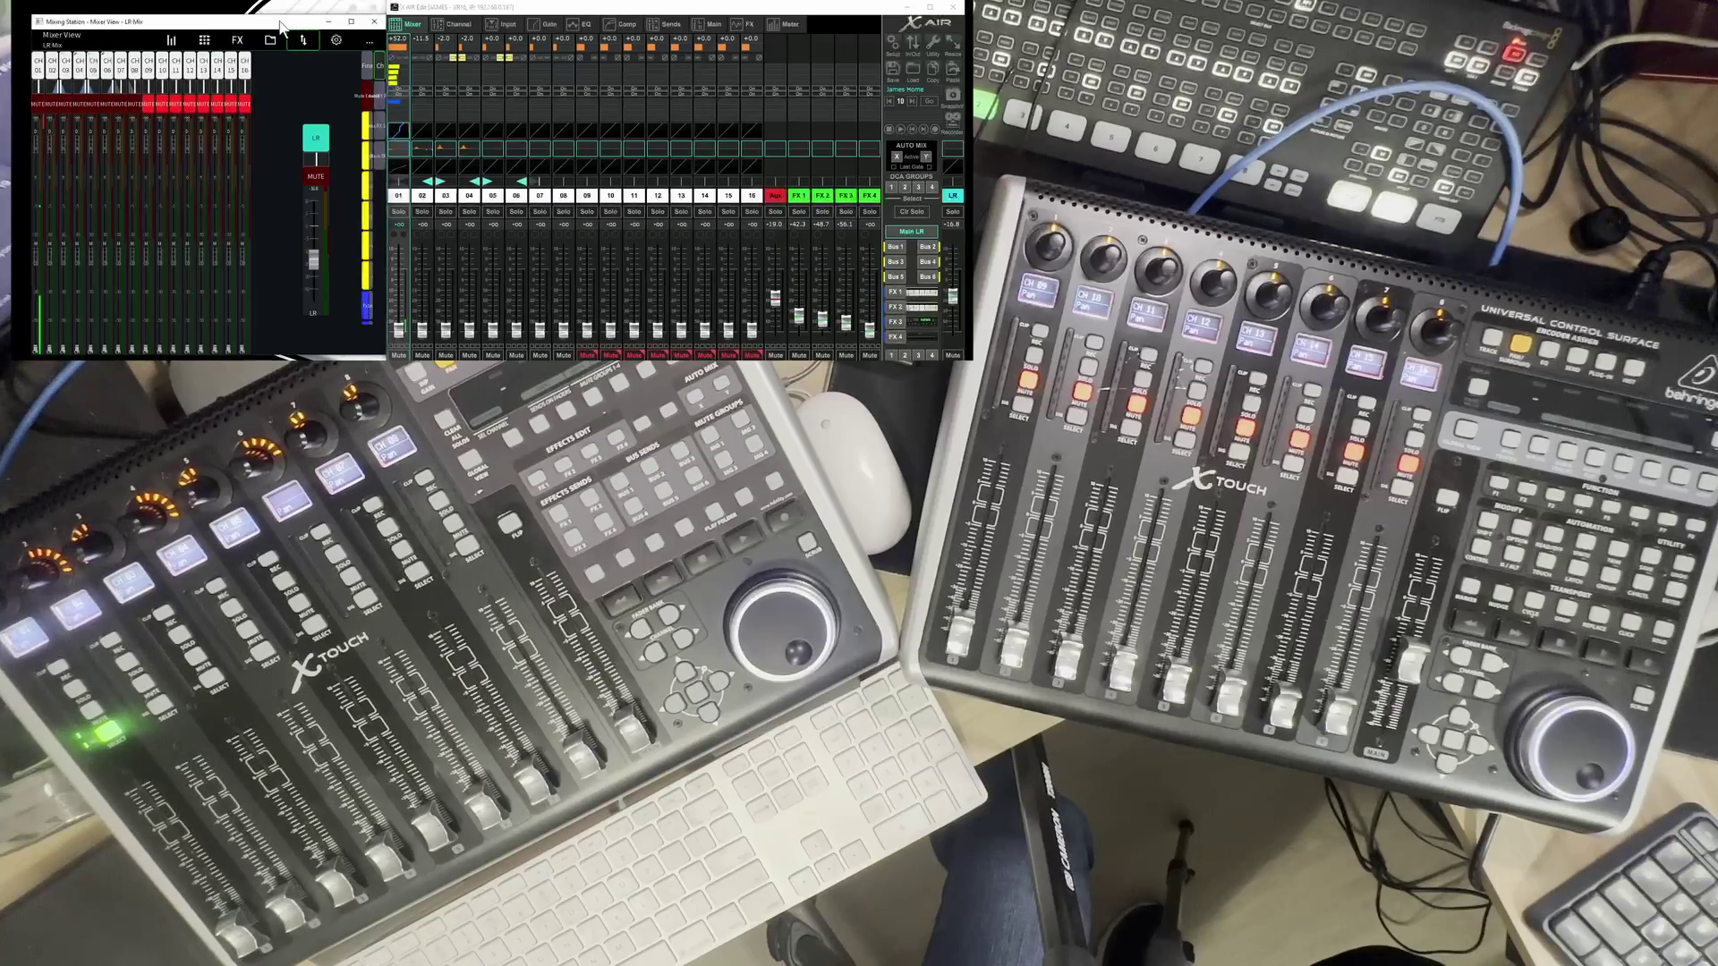
# - Nudge the Mixing Station window up and left, then align X-AIR Edit flush with the top screen edge
pyautogui.moveTo(280, 24); pyautogui.dragTo(273, 20)
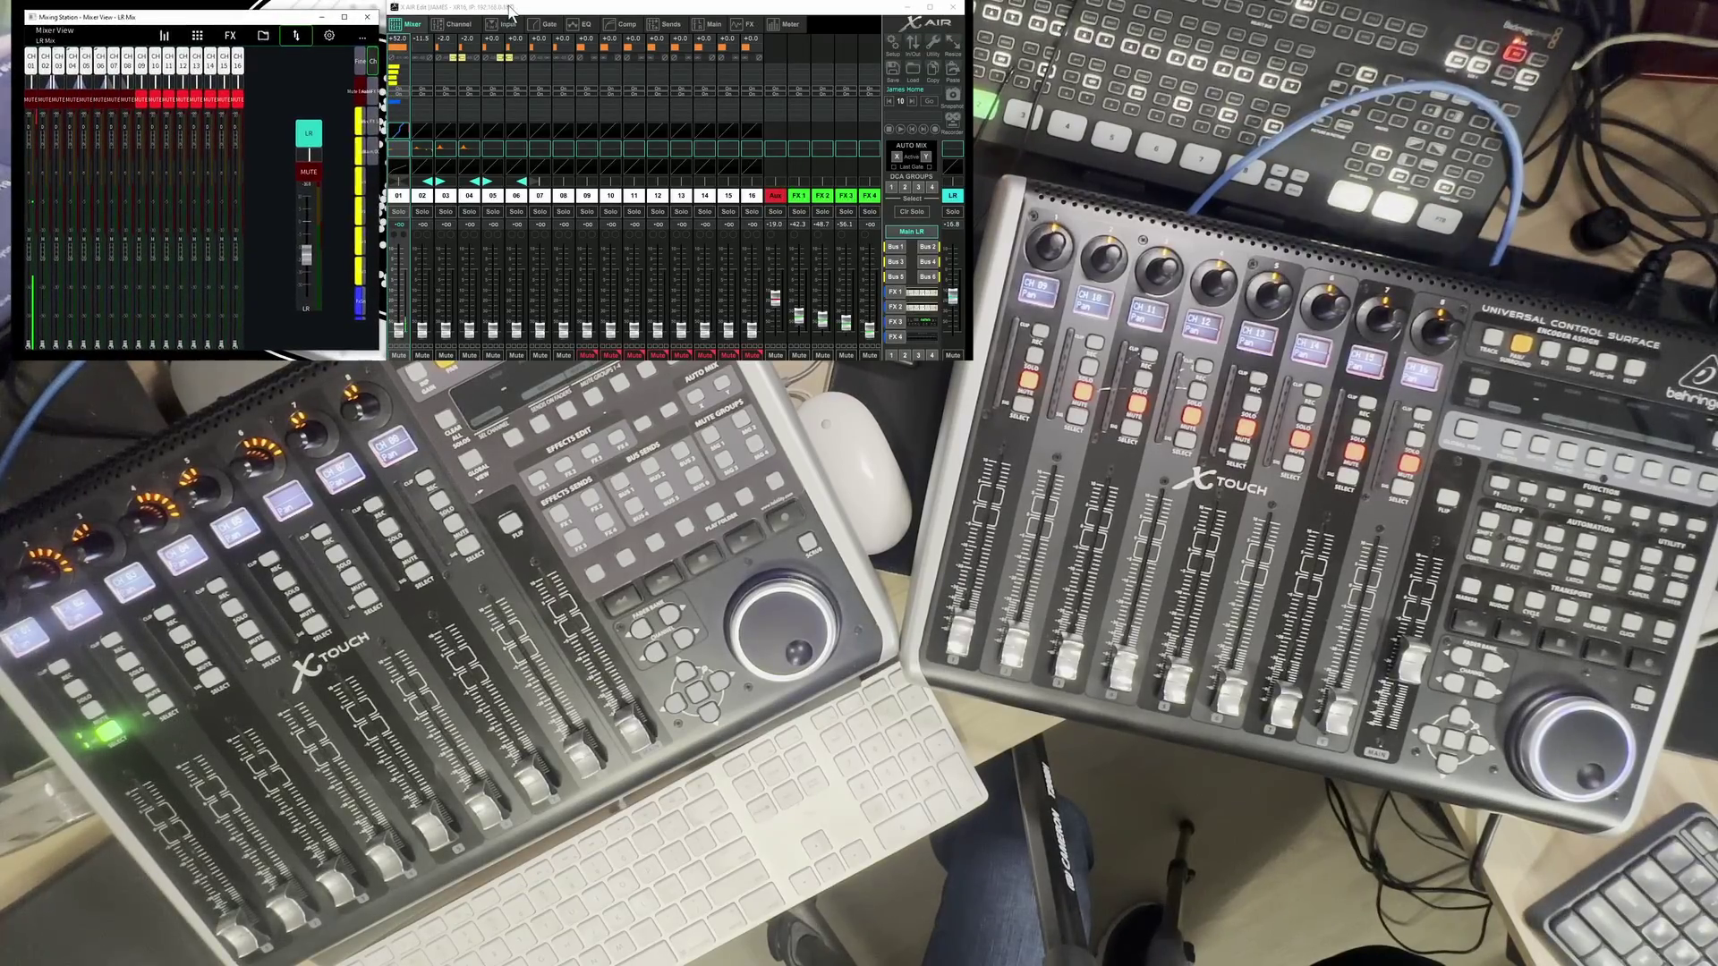
pyautogui.moveTo(509, 7); pyautogui.dragTo(506, 1)
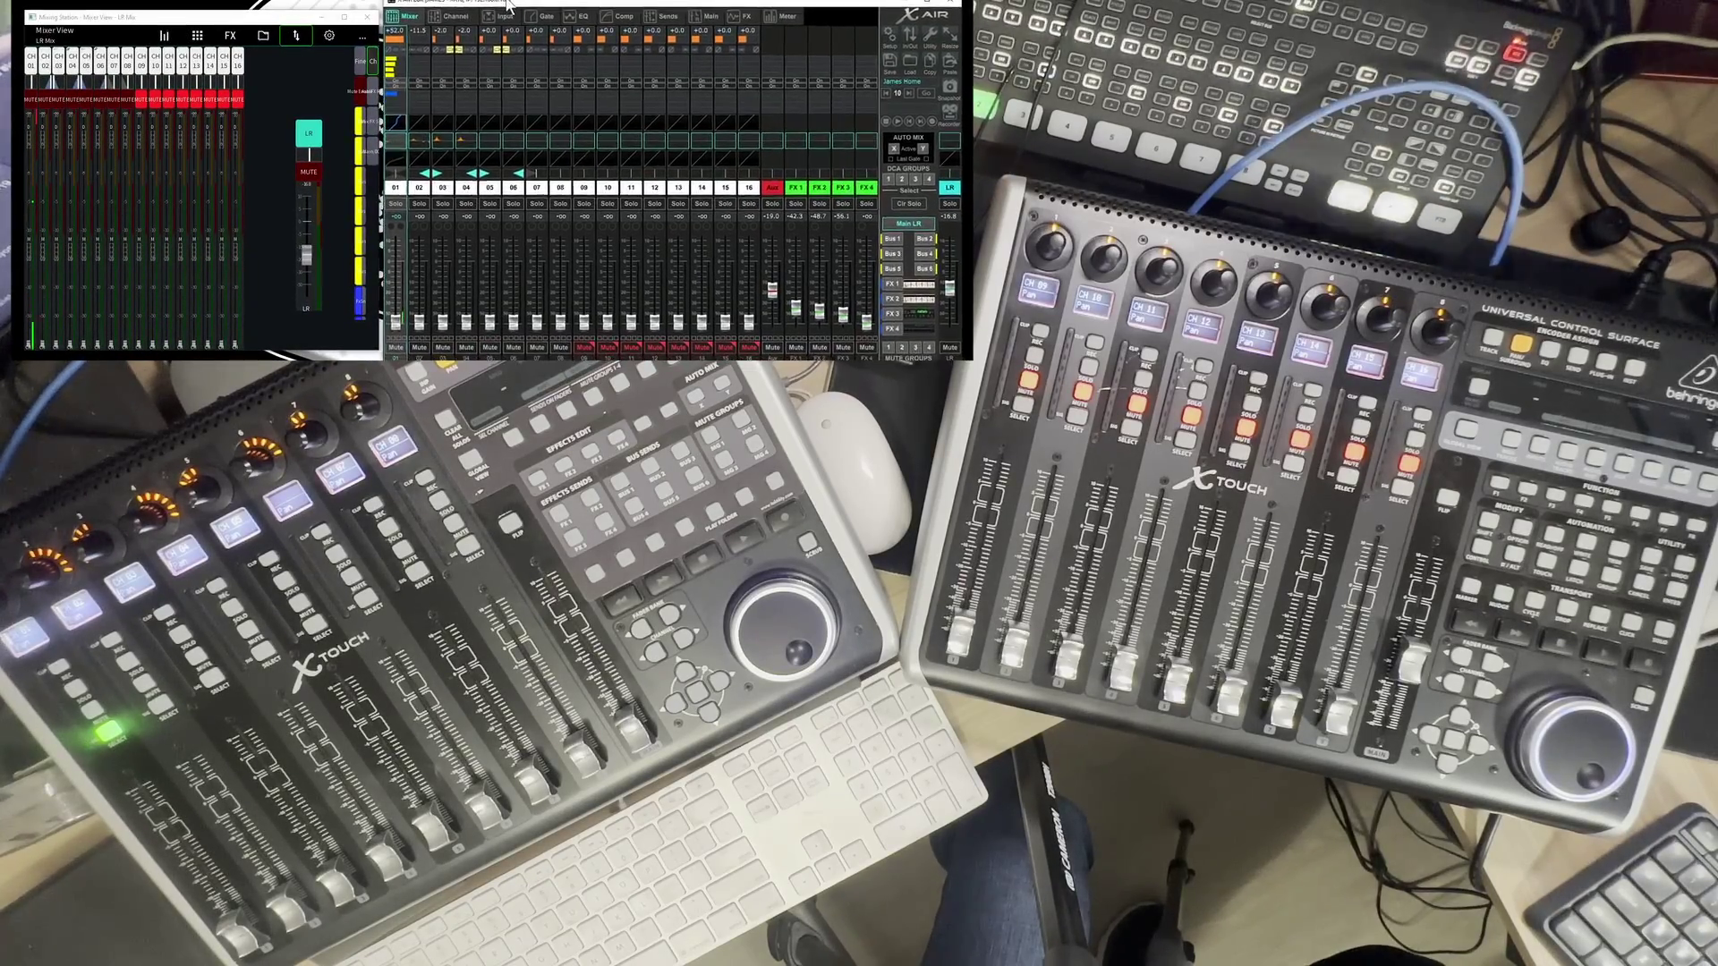